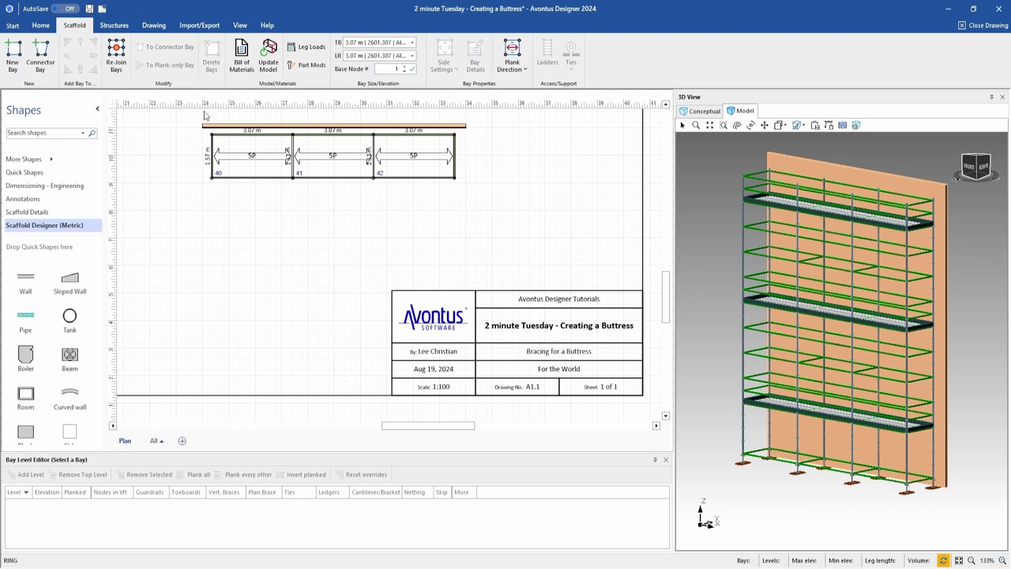
# Step: Place new bay 44 directly under bay 41, planked at level 0 instead of level 1
pyautogui.click(12, 59)
pyautogui.click(339, 228)
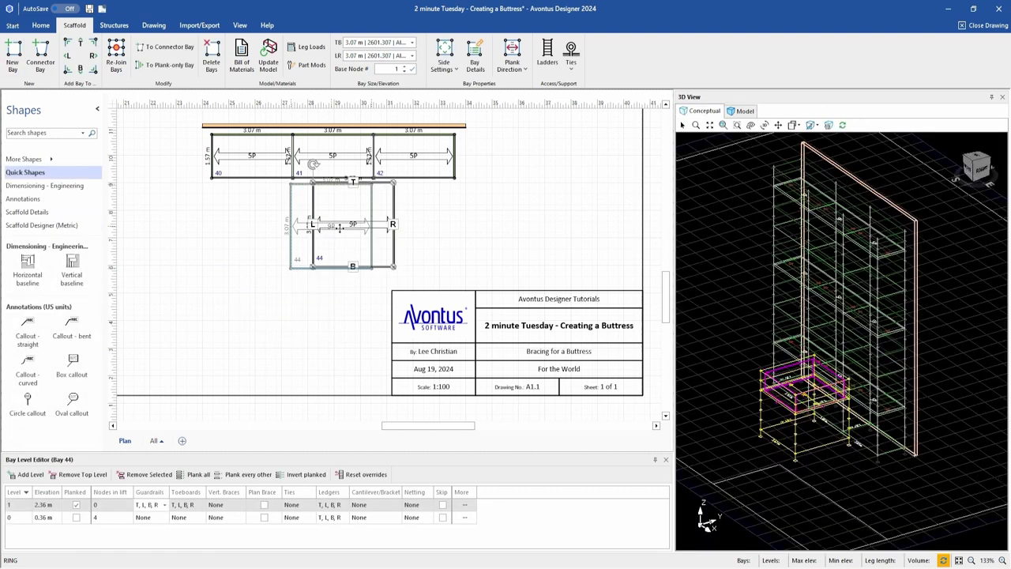
pyautogui.moveTo(339, 228); pyautogui.dragTo(323, 225)
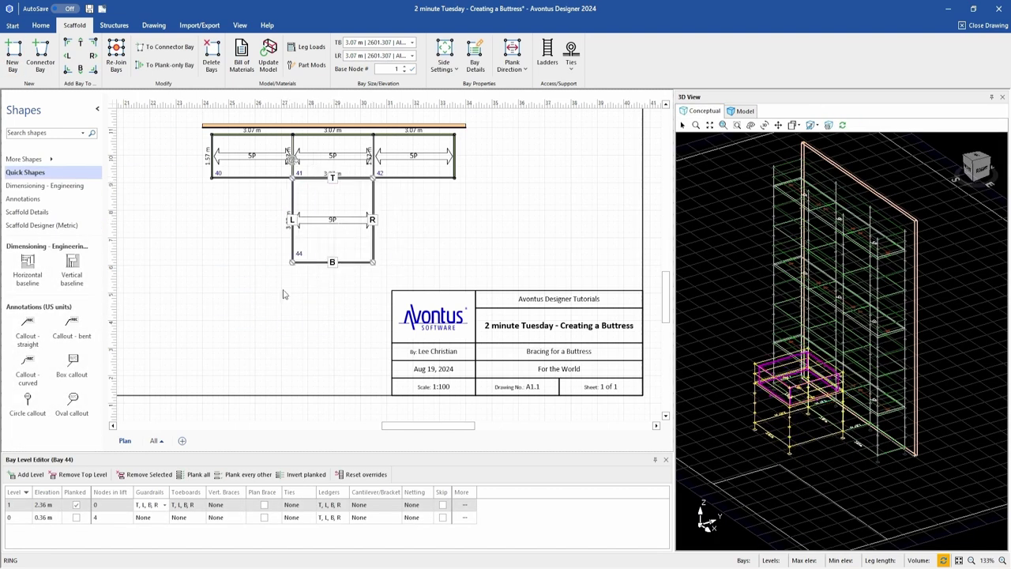
pyautogui.click(76, 505)
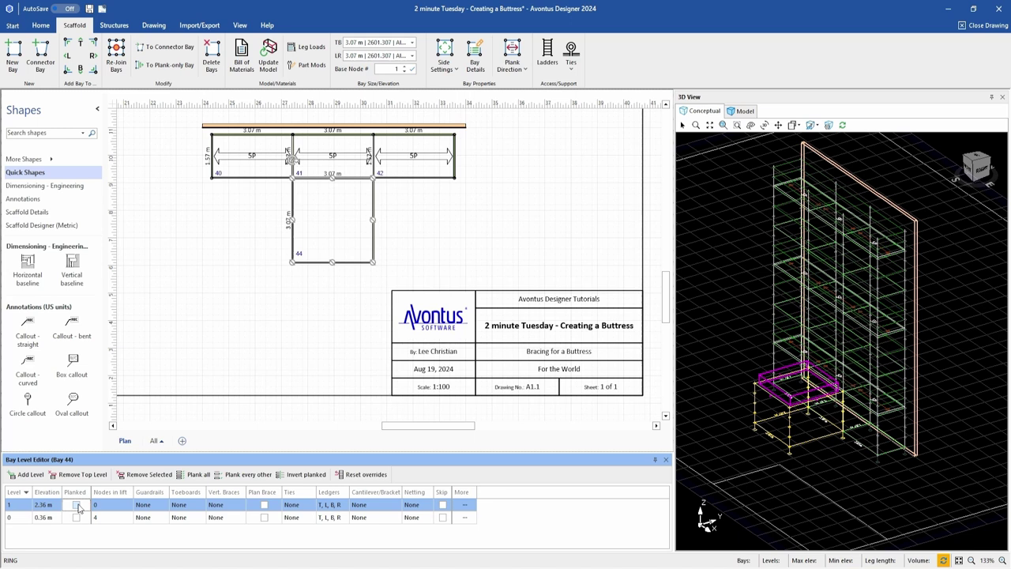
pyautogui.click(76, 518)
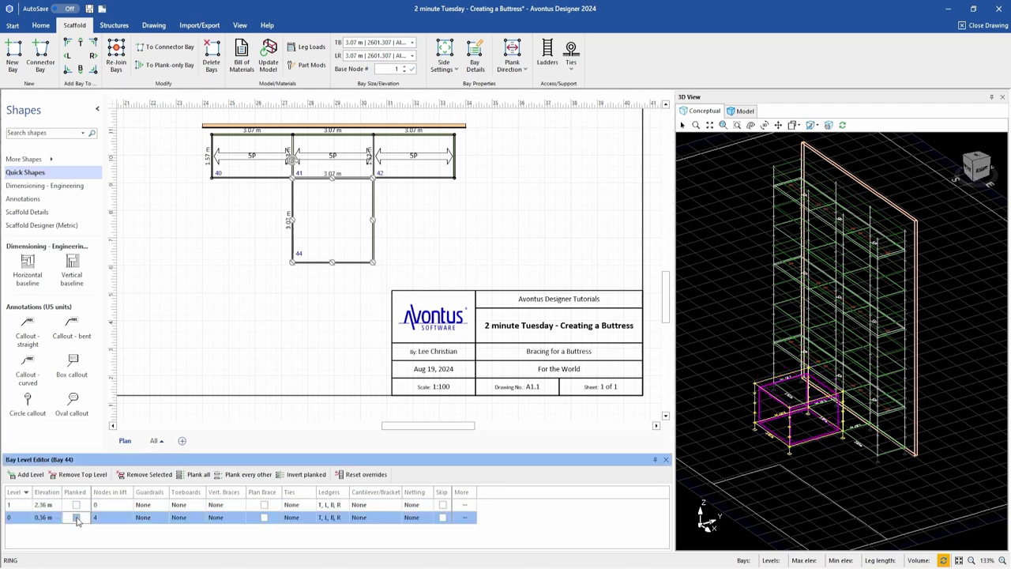
# Step: Give level 0 four-sided guardrails, add two levels, and set guardrails on level 1
pyautogui.click(151, 523)
pyautogui.click(163, 461)
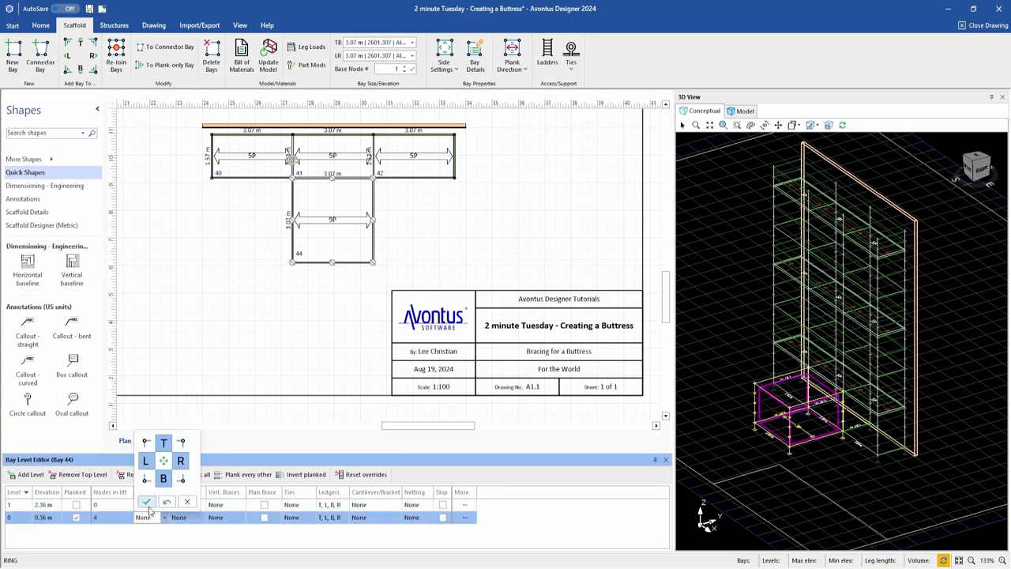
pyautogui.click(147, 502)
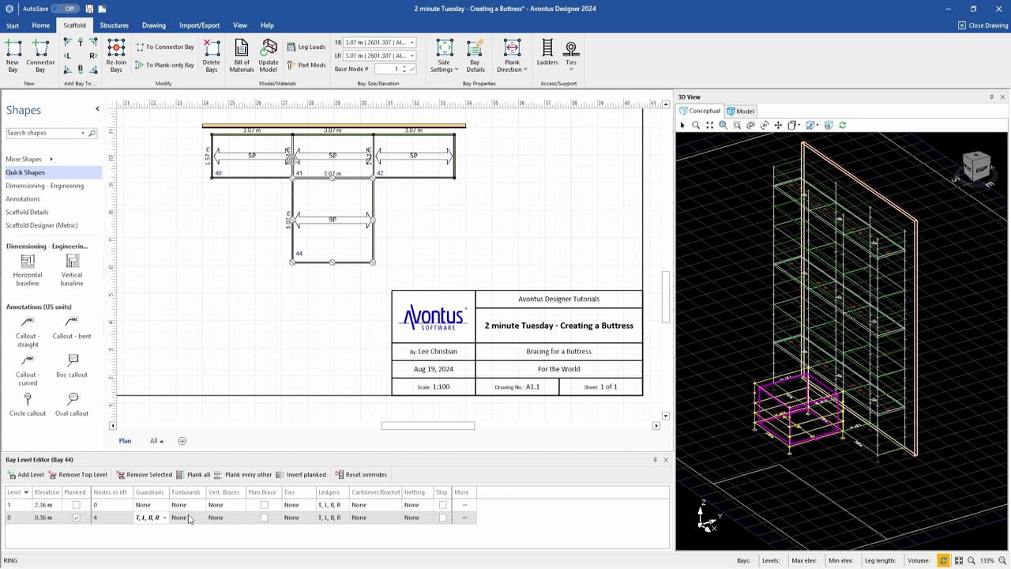
pyautogui.doubleClick(28, 474)
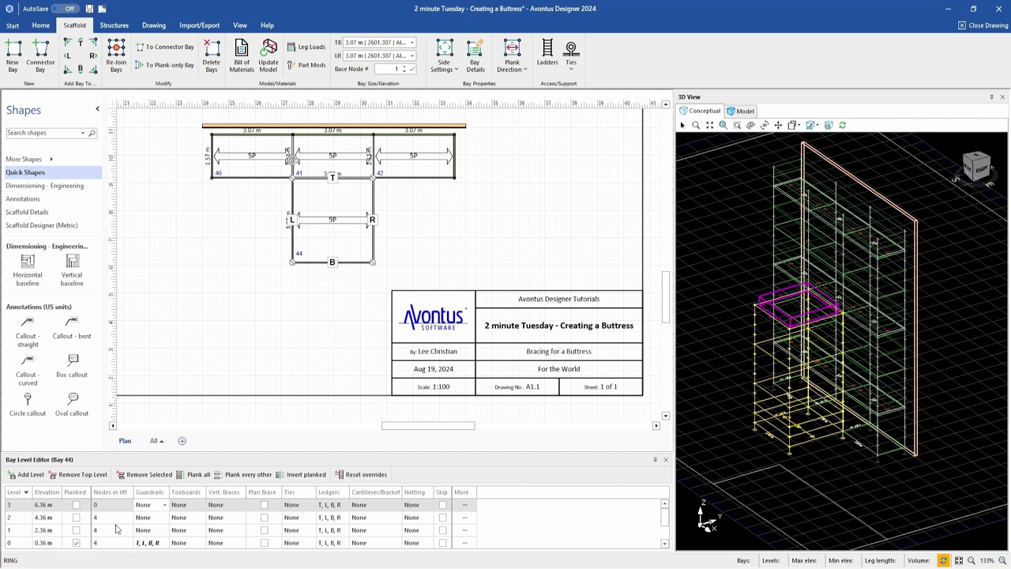
pyautogui.click(157, 532)
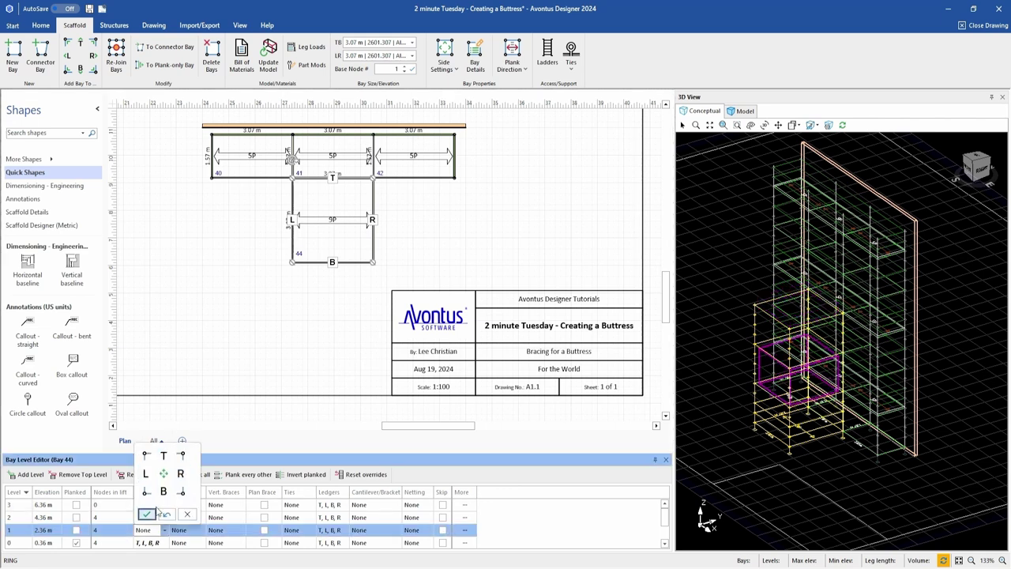
pyautogui.click(147, 513)
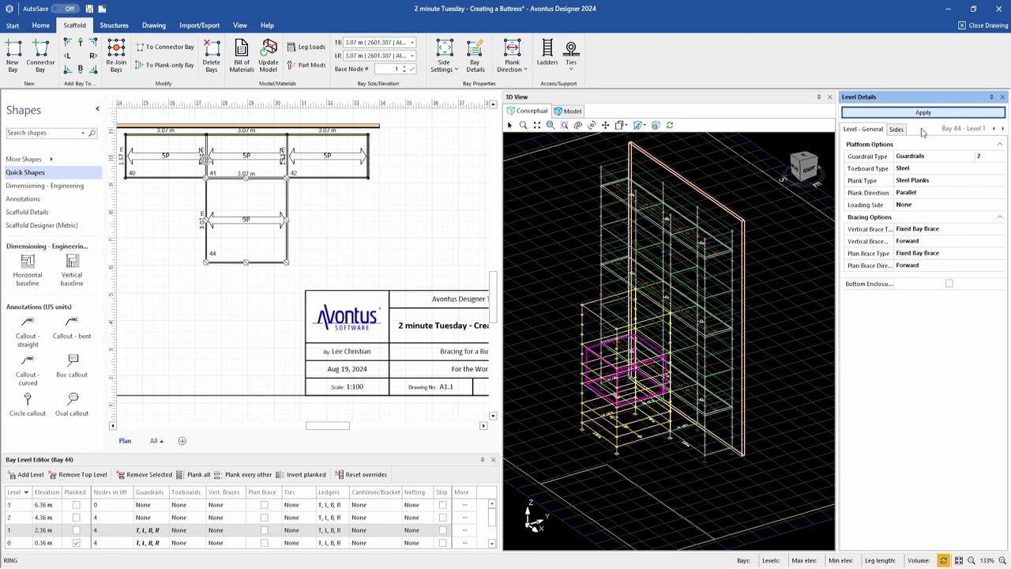
# Step: Limit level 1 guardrails to configuration 2 only and give level 2 guardrails on all four sides
pyautogui.click(896, 130)
pyautogui.click(907, 220)
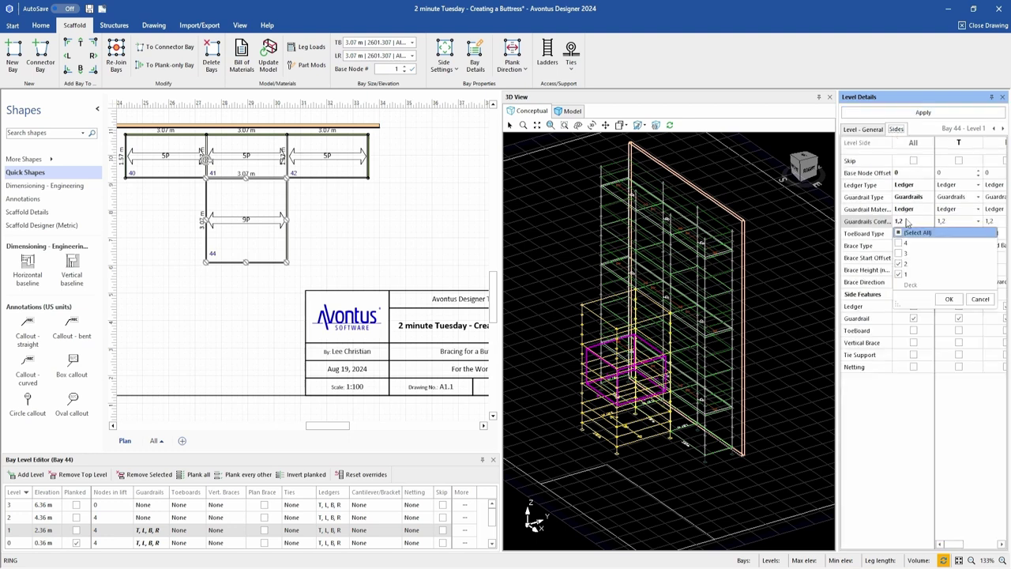
pyautogui.click(899, 274)
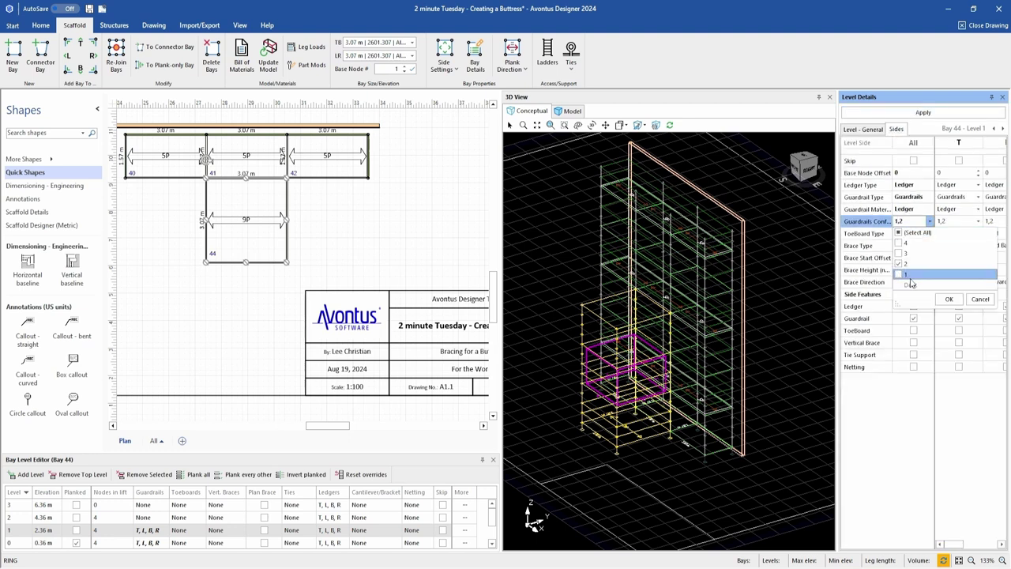
pyautogui.click(950, 299)
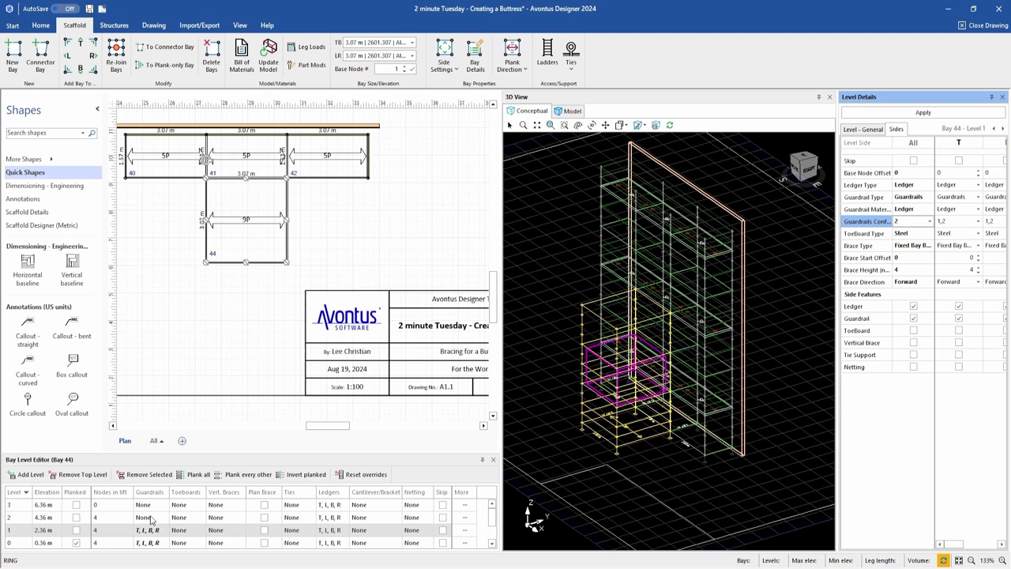
pyautogui.click(151, 518)
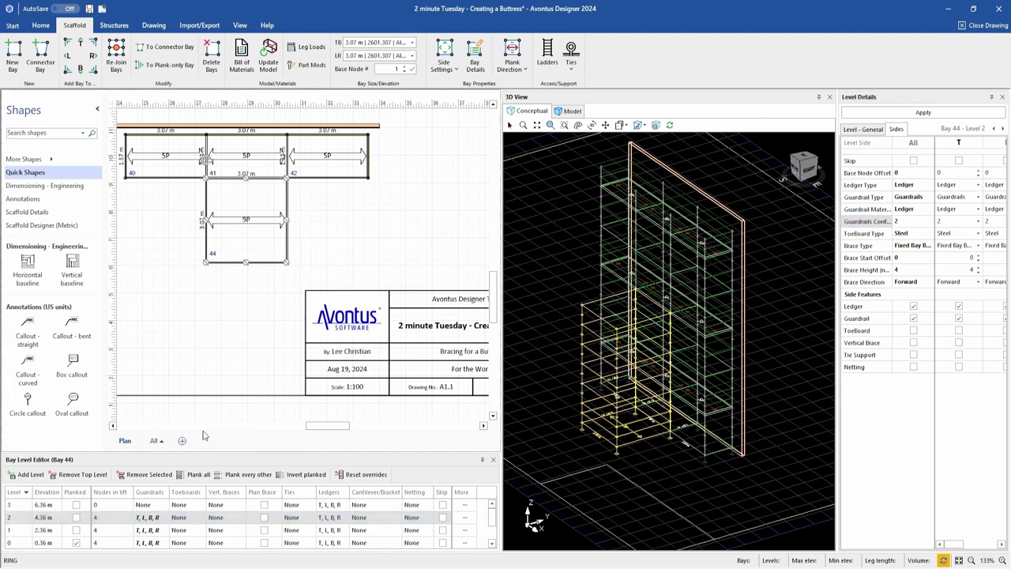
# Step: Place bay 45 below bay 42 beside bay 44, unplanked, with a plan brace on level 1
pyautogui.click(12, 57)
pyautogui.click(312, 219)
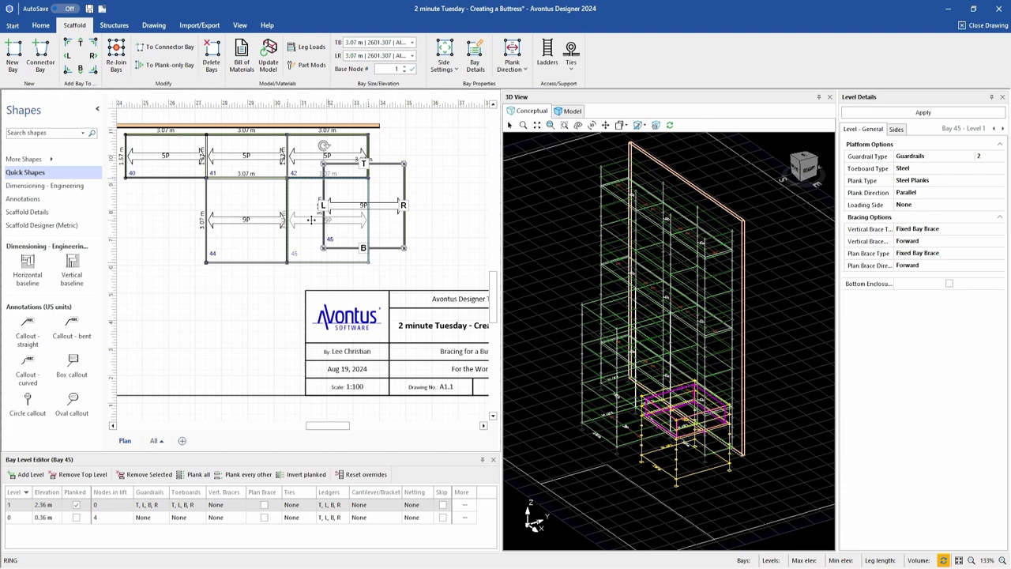
pyautogui.click(76, 506)
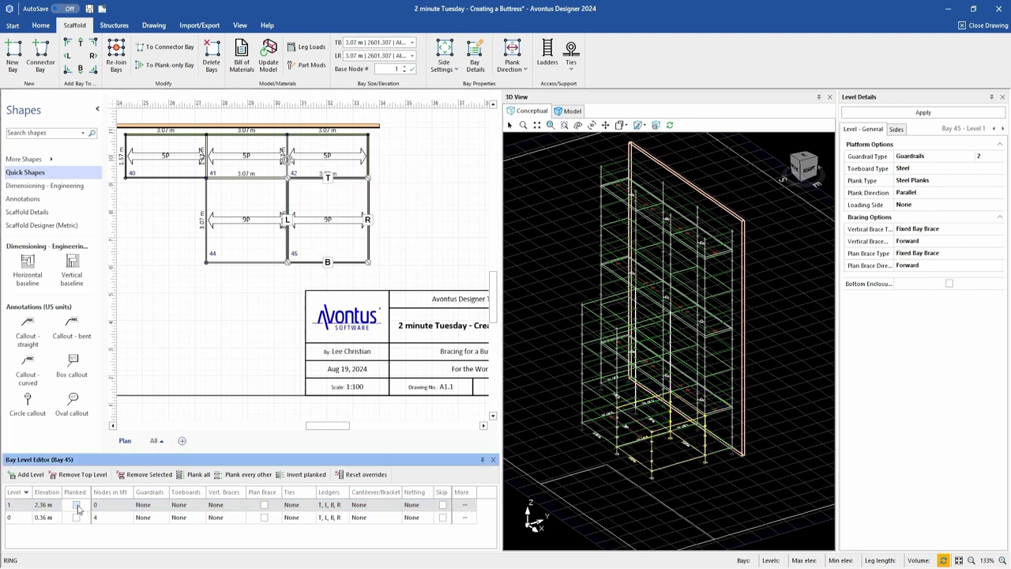
pyautogui.click(264, 505)
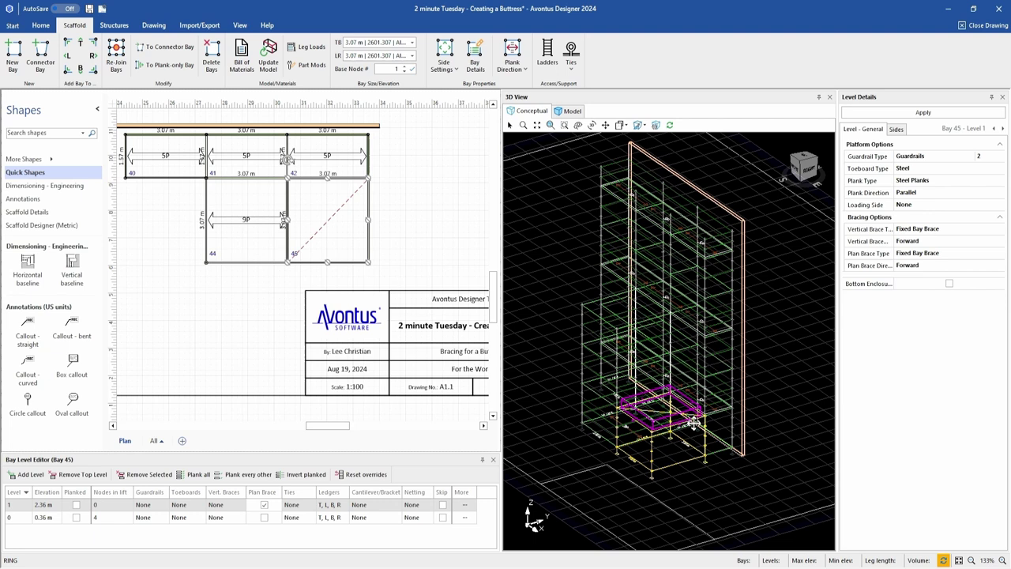
# Step: Skip all four verticals of bay 45 in Bay Details and reselect the bay
pyautogui.click(473, 61)
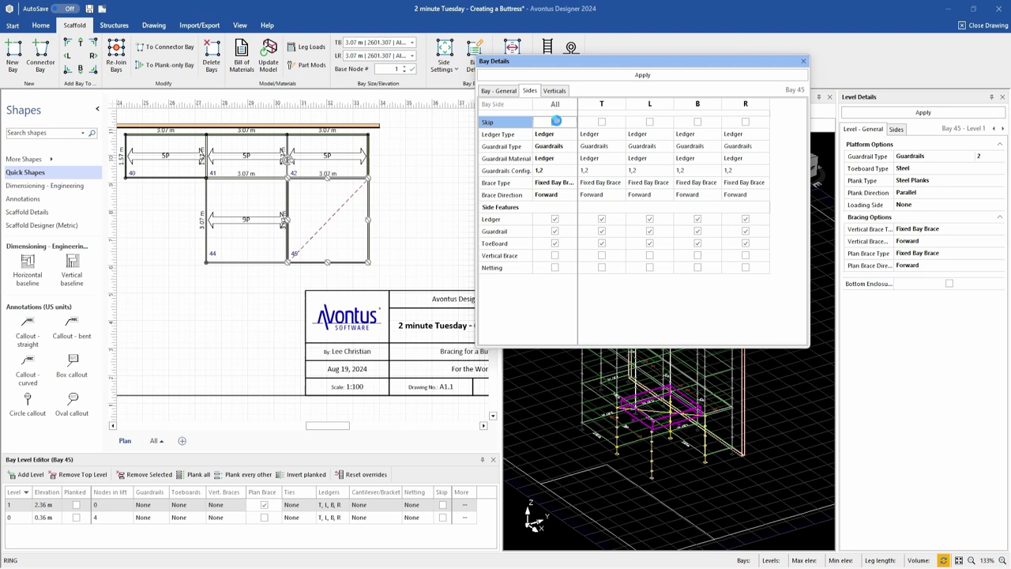
pyautogui.click(555, 91)
pyautogui.click(554, 123)
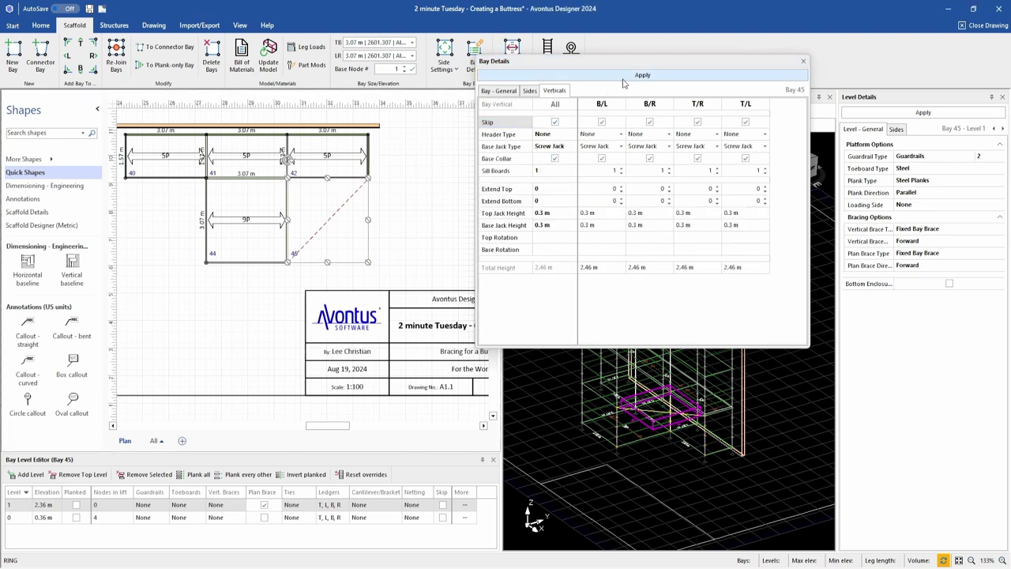
pyautogui.click(755, 74)
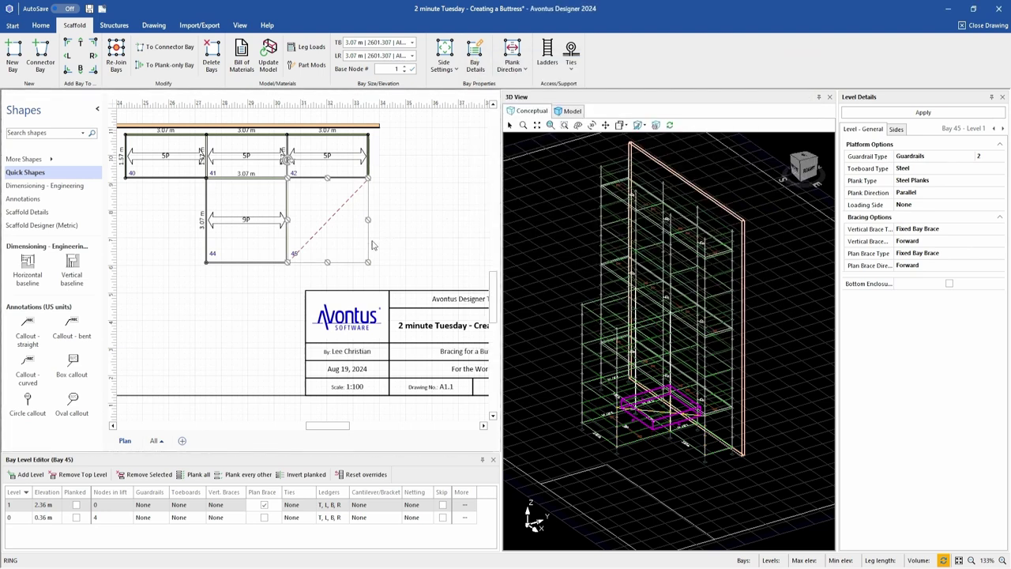
pyautogui.click(375, 246)
pyautogui.click(335, 215)
# Step: Add levels at 4.36 m and 6.36 m to bay 45
pyautogui.click(28, 474)
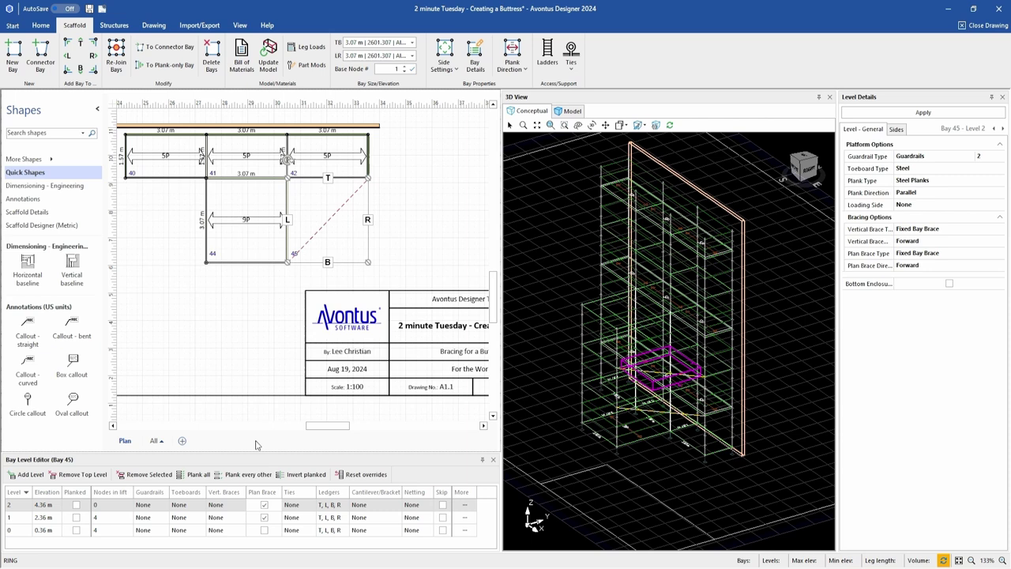
pyautogui.click(37, 478)
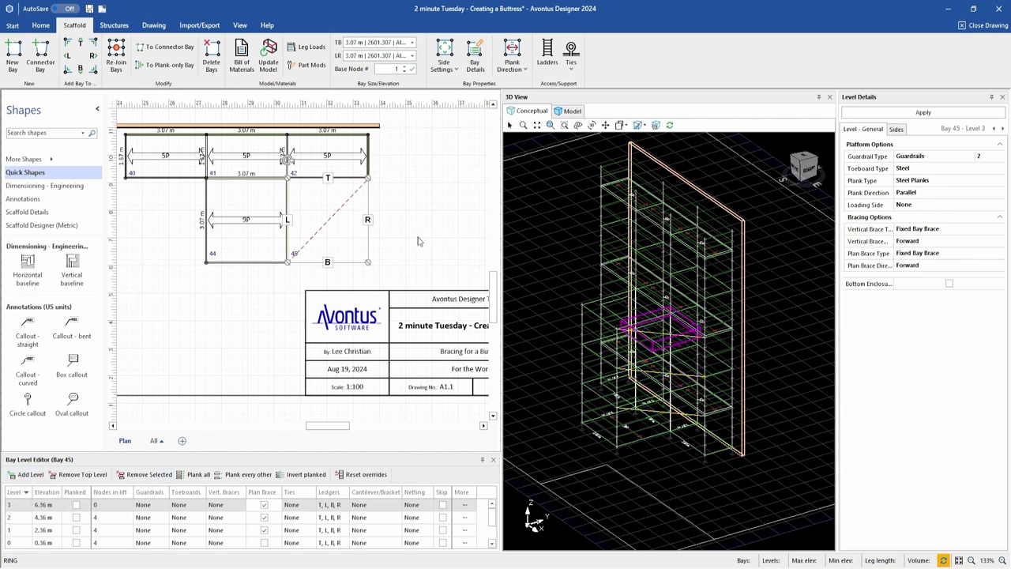
pyautogui.hscroll(-3, 263, 231)
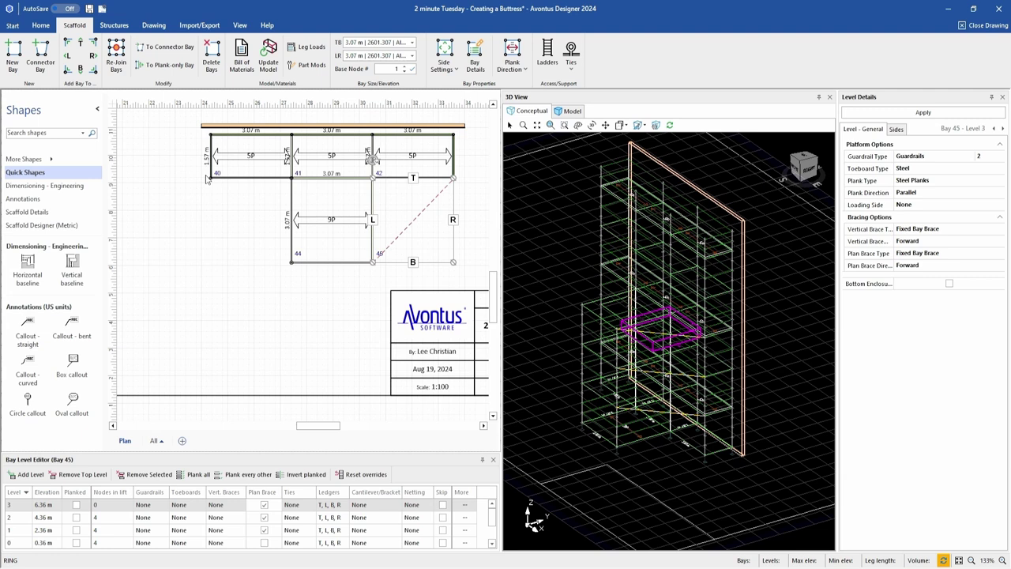
# Step: Place trial bay 46 left of bay 44, unplanked, with a Backward plan brace
pyautogui.click(6, 47)
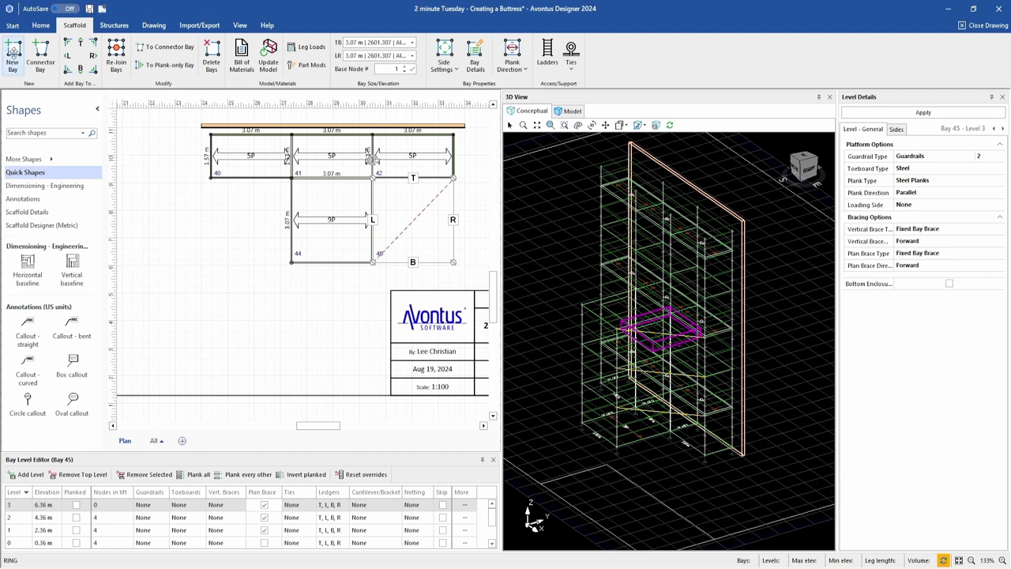
pyautogui.click(207, 257)
pyautogui.click(76, 504)
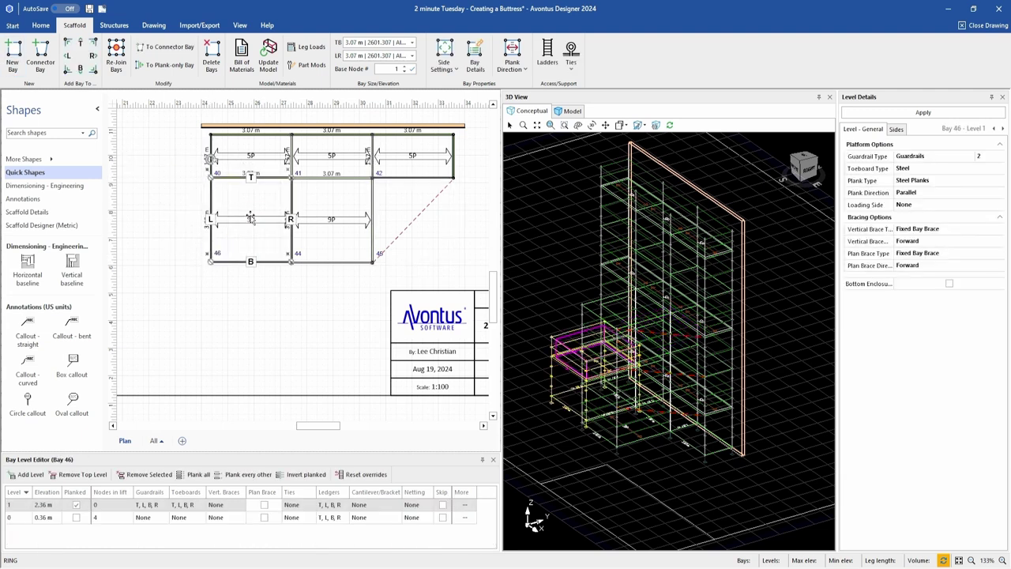
pyautogui.click(265, 505)
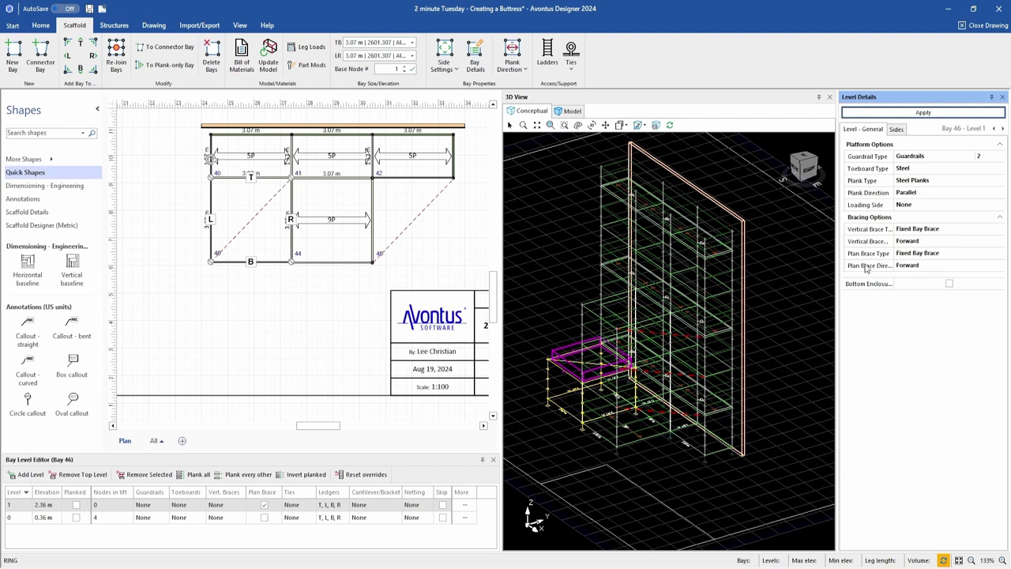
pyautogui.click(919, 267)
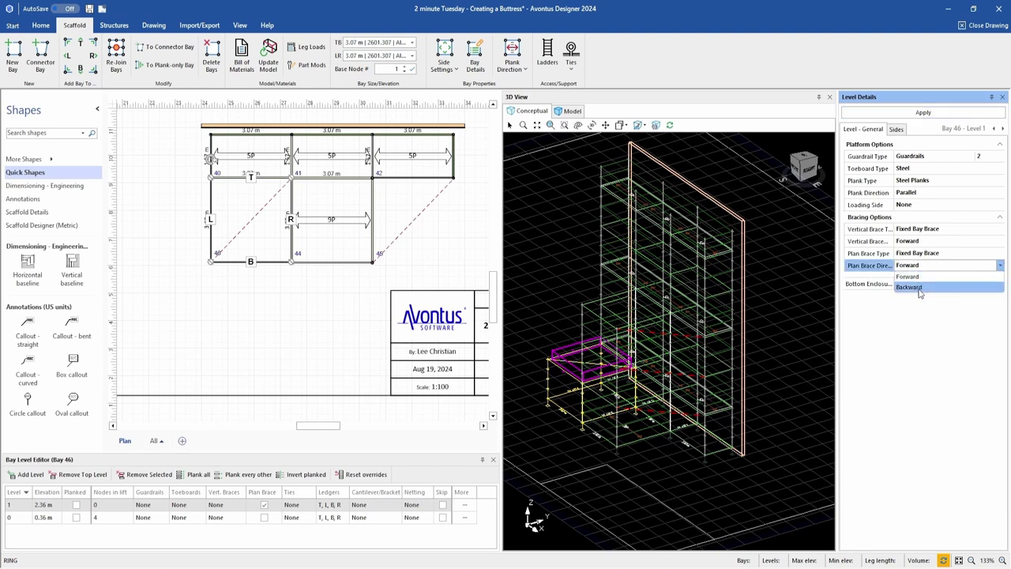
pyautogui.click(919, 292)
pyautogui.click(921, 114)
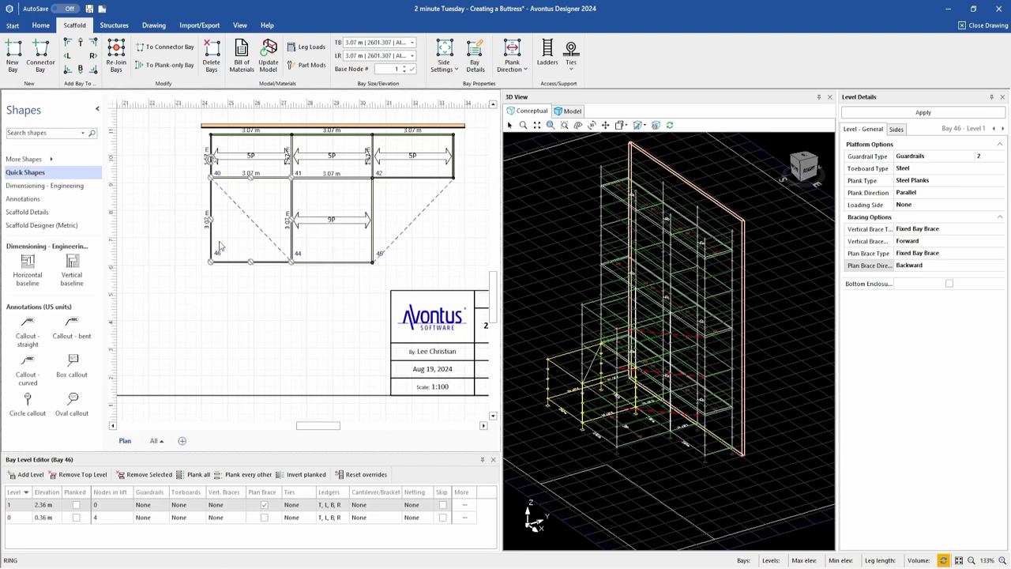
# Step: Skip all verticals of bay 46, then delete the bay again
pyautogui.click(476, 64)
pyautogui.click(534, 97)
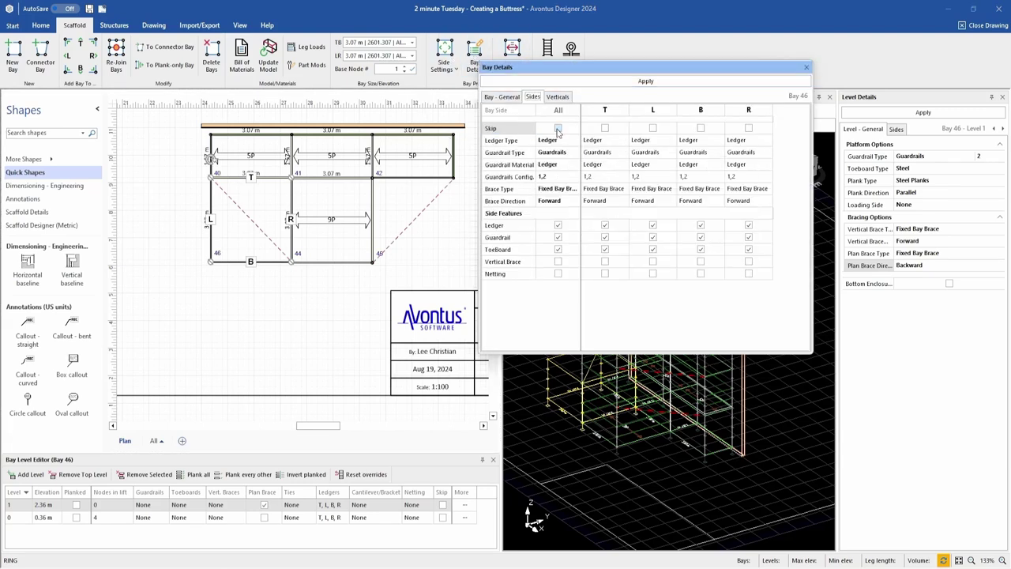
pyautogui.click(558, 96)
pyautogui.click(558, 128)
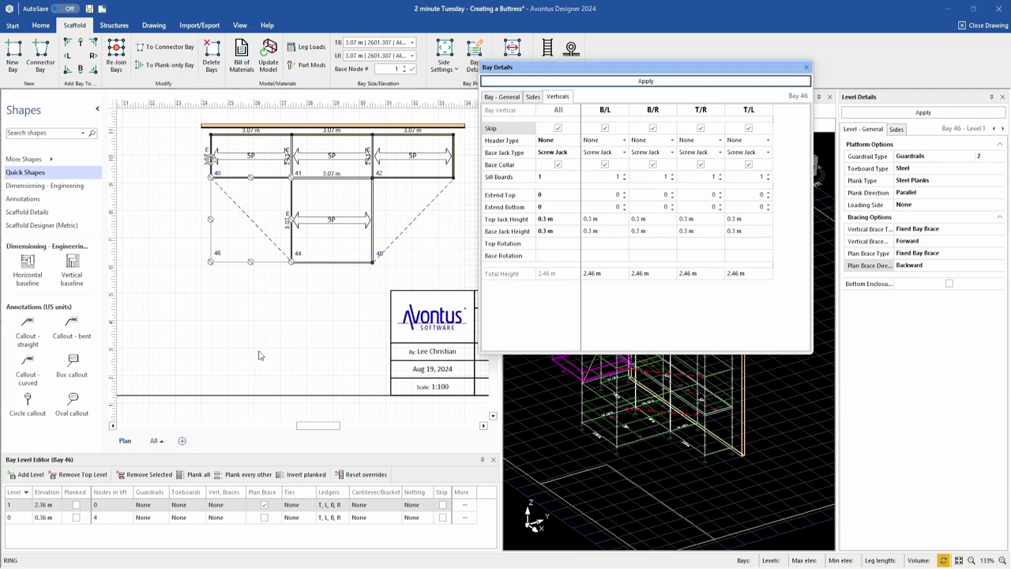
pyautogui.press('Return')
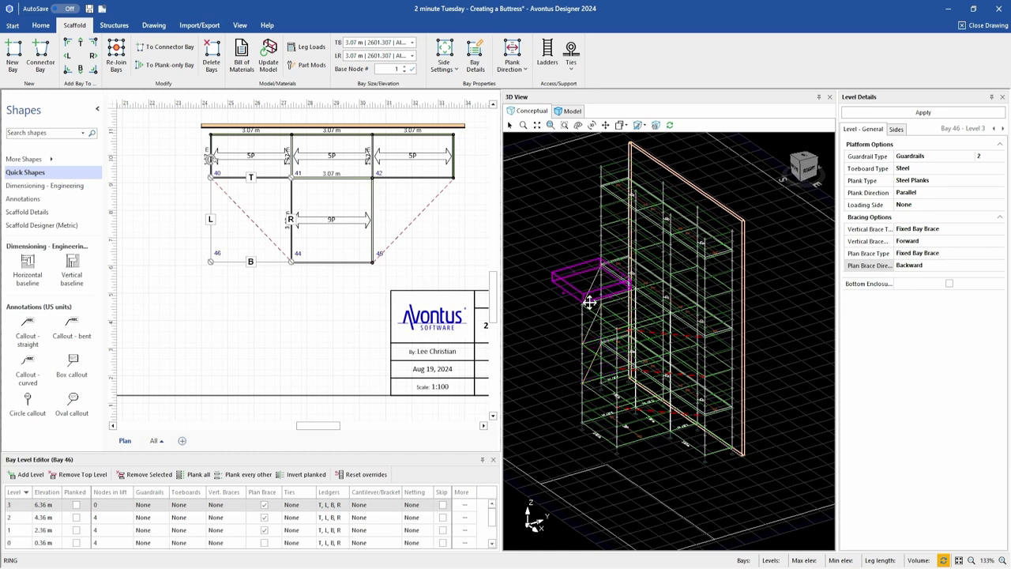
pyautogui.press('Delete')
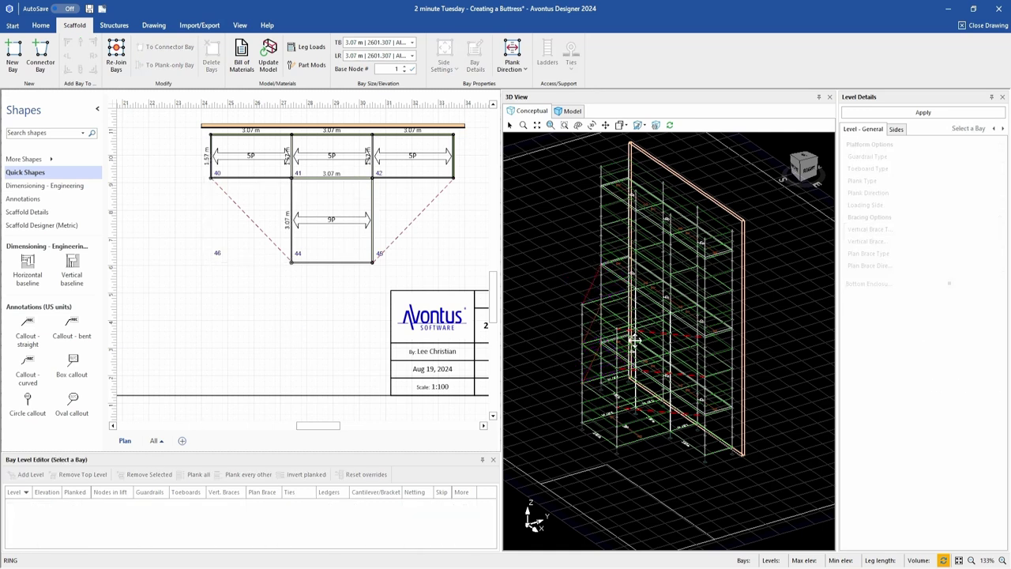
# Step: Switch to the right view and place new bay 47 below-left of the main tower
pyautogui.click(825, 179)
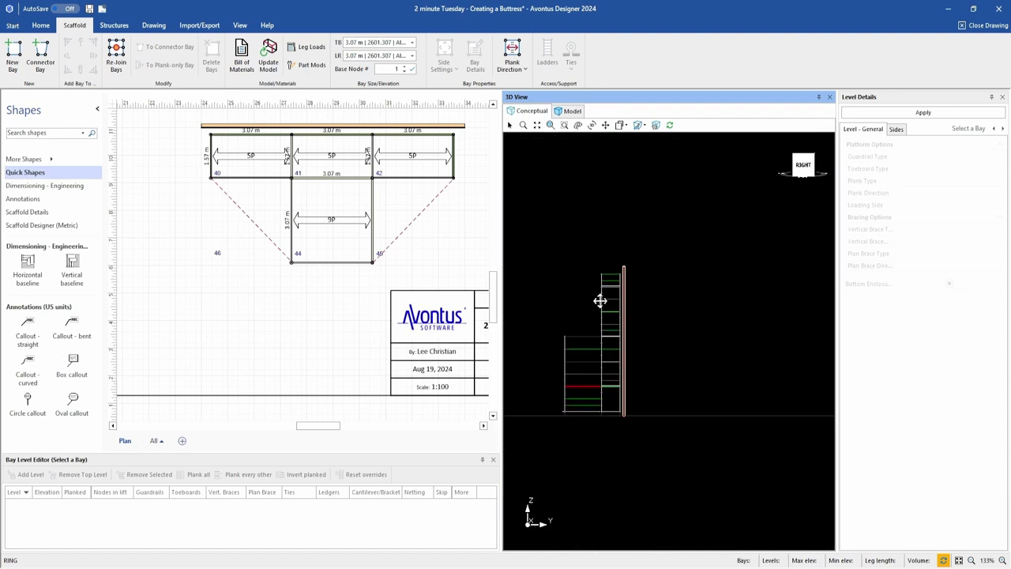
pyautogui.click(12, 51)
pyautogui.click(175, 357)
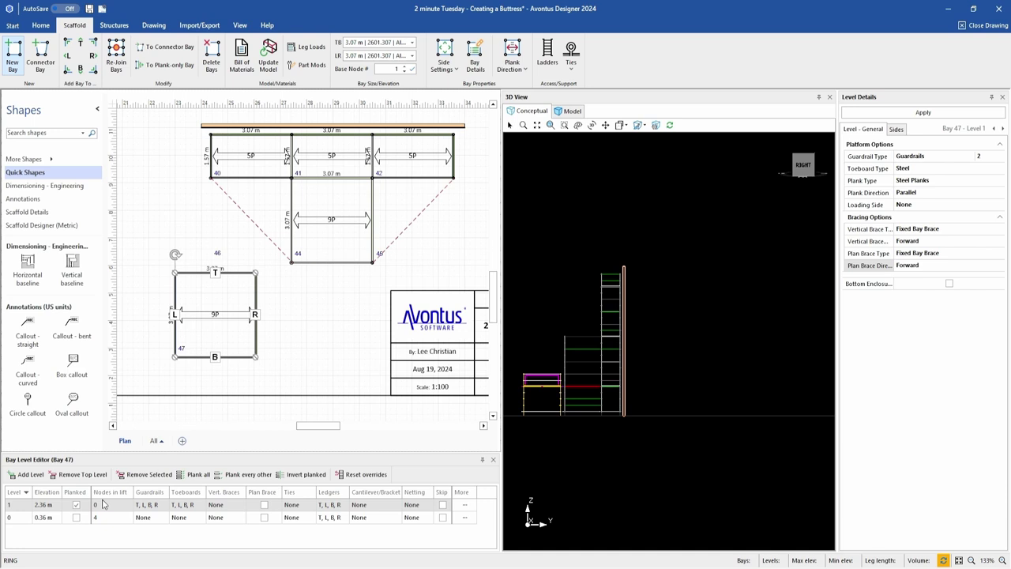
pyautogui.click(445, 59)
# Step: Add vertical braces on sides L and R of bay 47 and orbit to inspect them
pyautogui.click(444, 192)
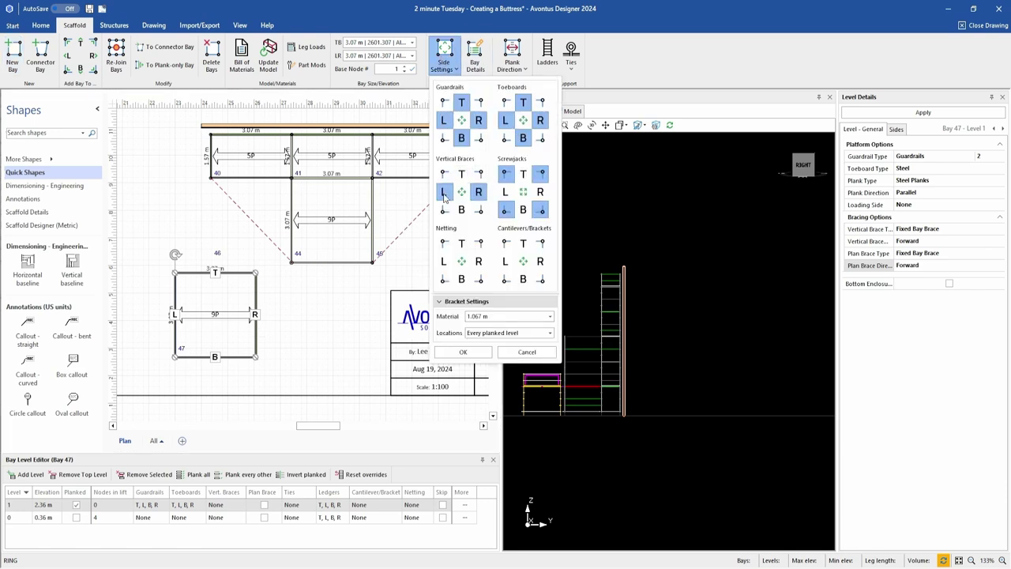
pyautogui.click(463, 351)
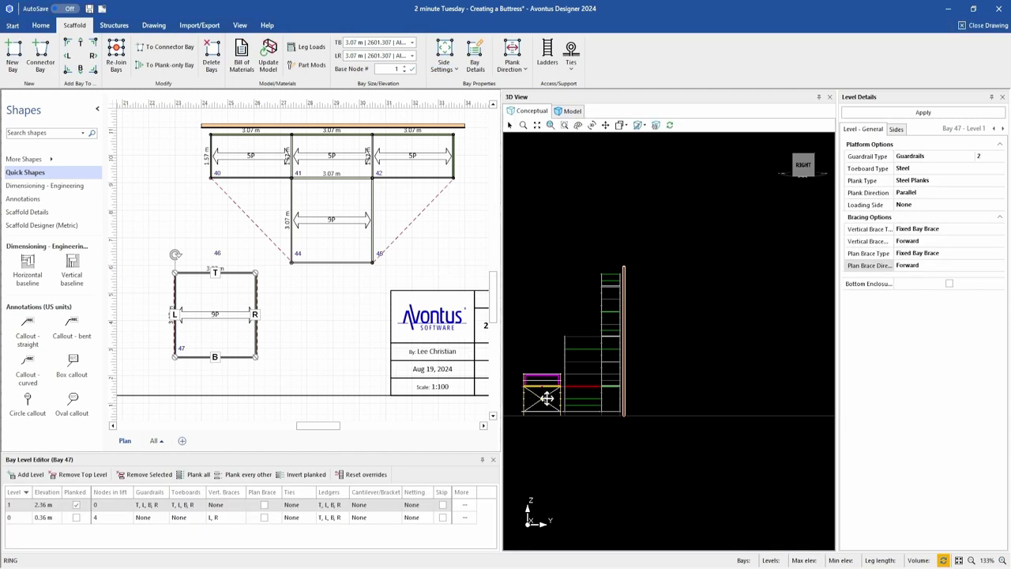
pyautogui.click(799, 168)
pyautogui.moveTo(799, 169); pyautogui.dragTo(807, 171)
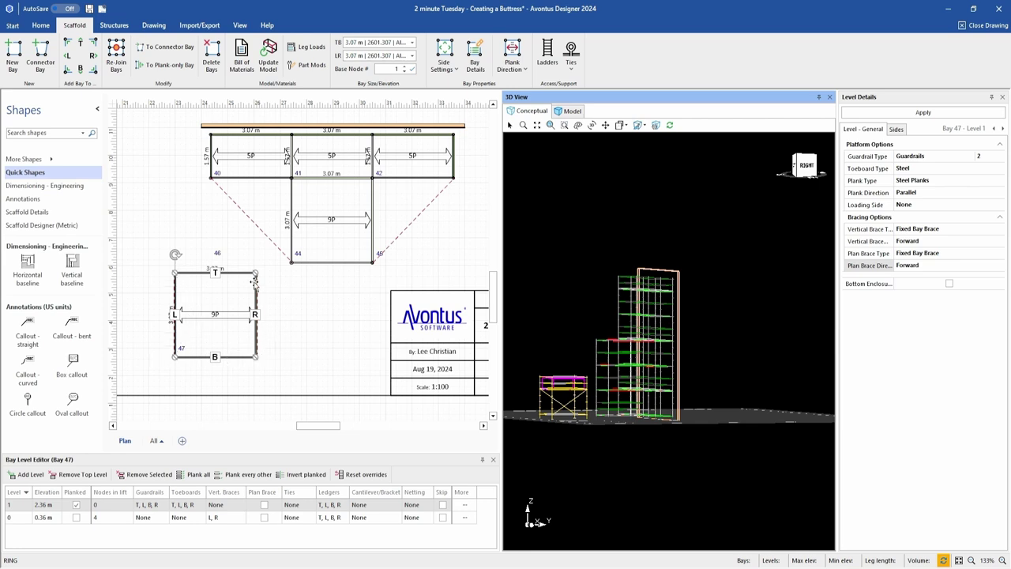
# Step: Set bay 47's side L brace direction to Backward in Bay Details
pyautogui.click(474, 57)
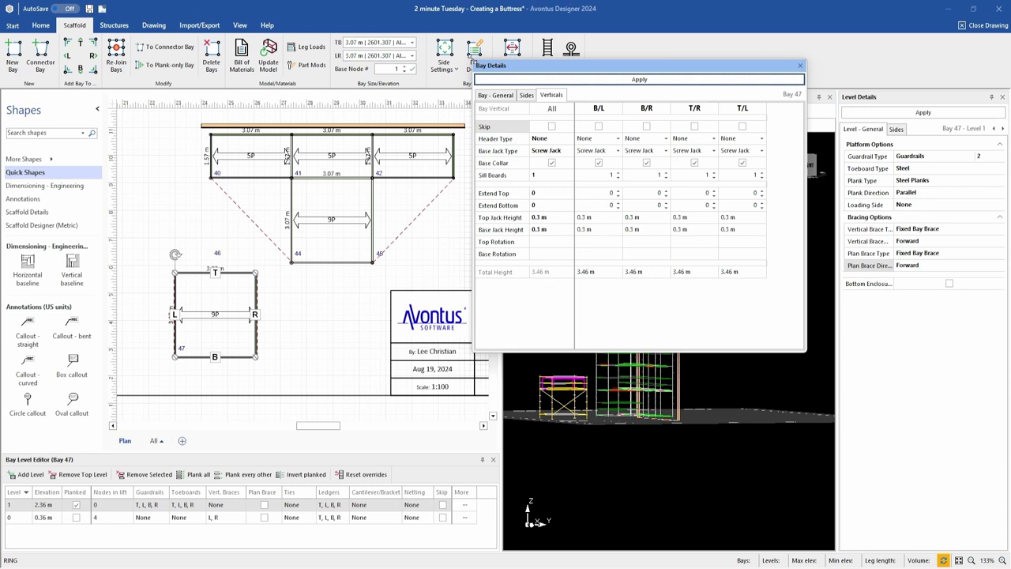
pyautogui.click(526, 95)
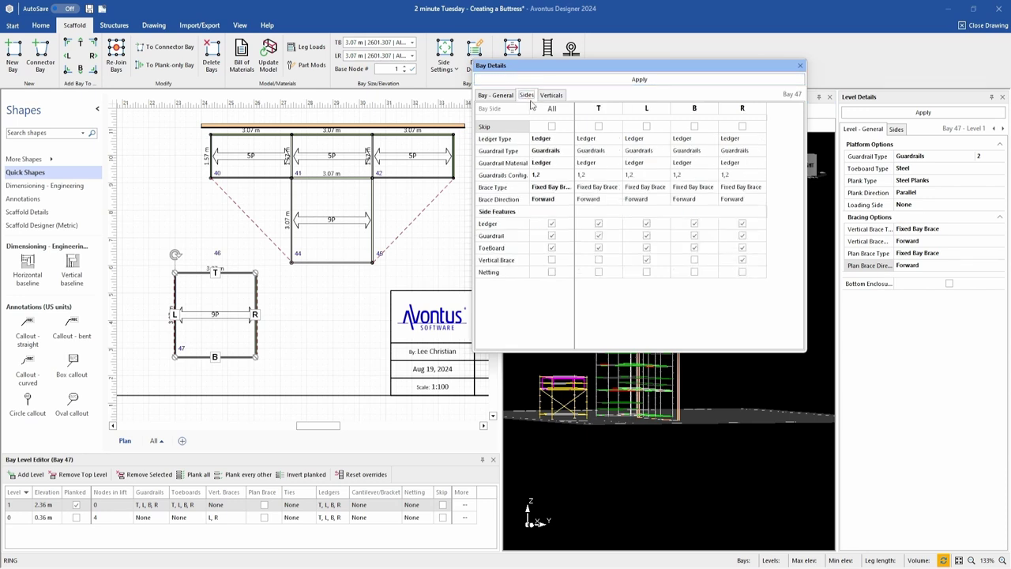
pyautogui.click(642, 202)
pyautogui.click(645, 224)
pyautogui.click(658, 80)
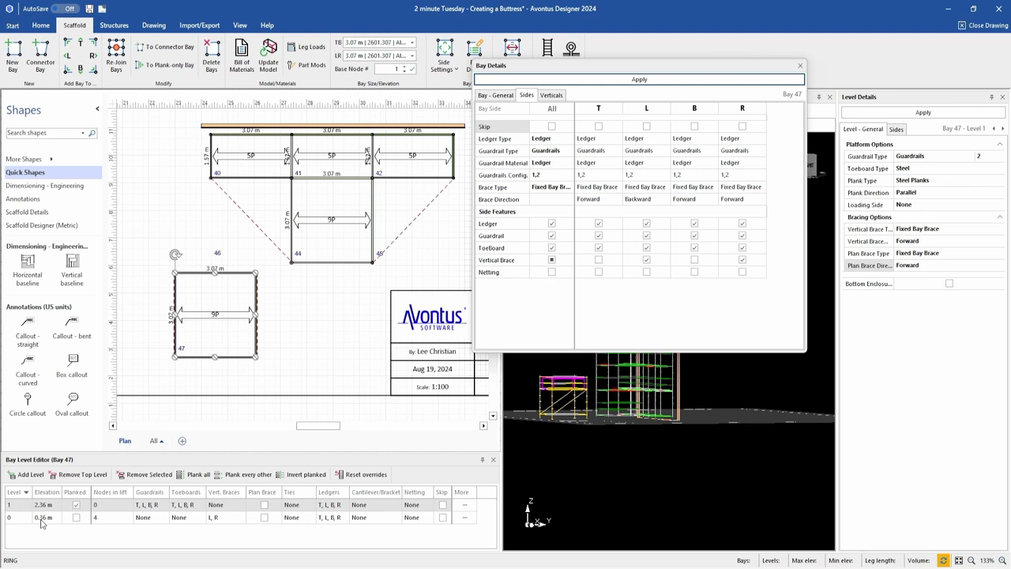
# Step: Unplank bay 47 and remove ledgers, guardrails and toeboards from all its sides
pyautogui.click(76, 504)
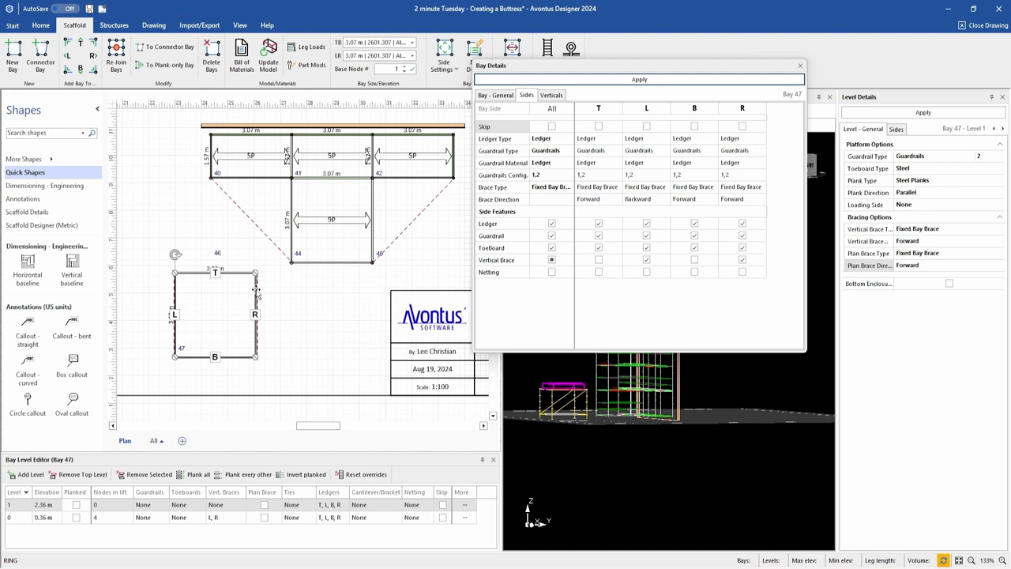
pyautogui.click(551, 95)
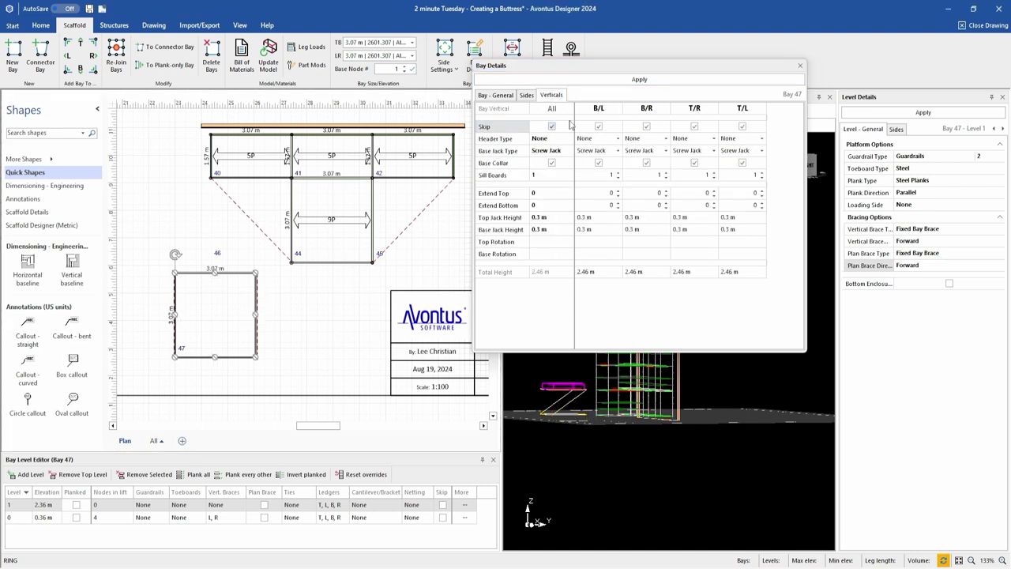
pyautogui.click(496, 95)
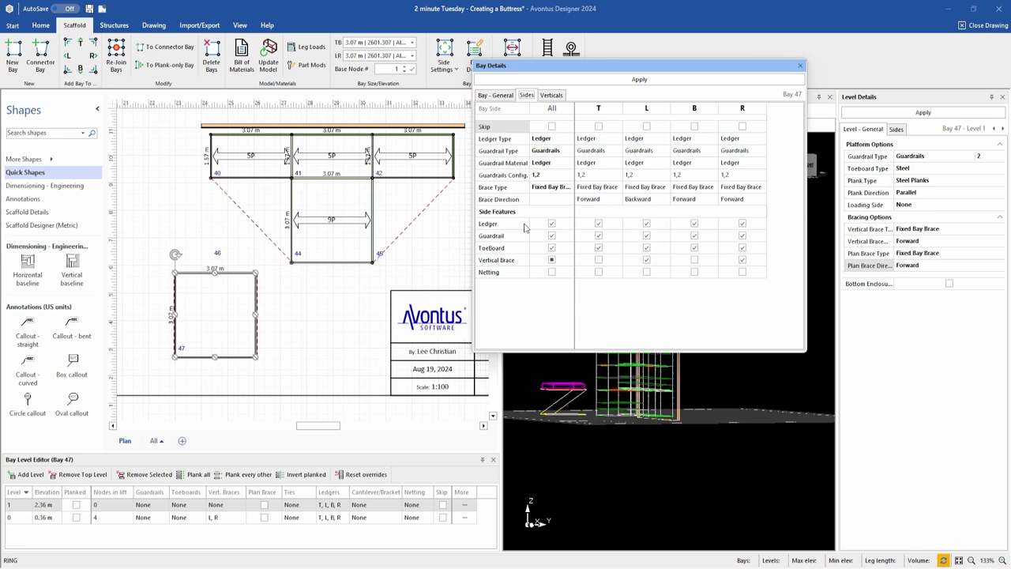
pyautogui.click(551, 224)
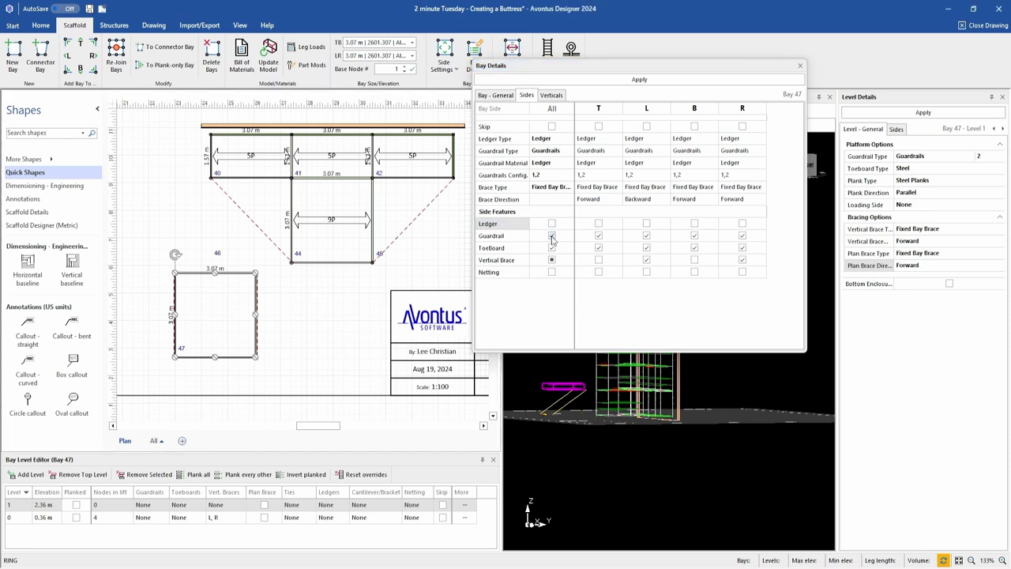
pyautogui.click(552, 237)
pyautogui.click(552, 248)
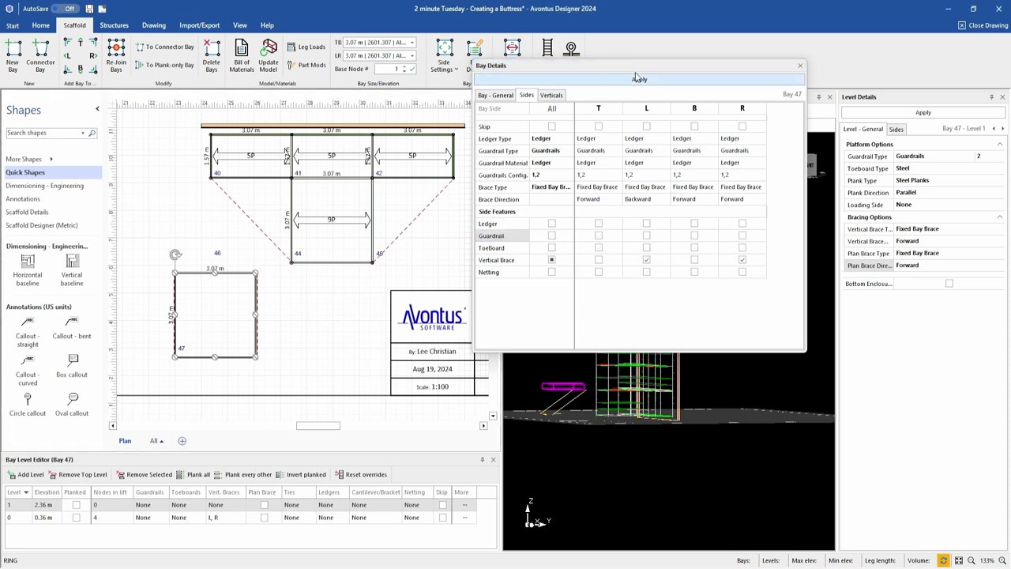
pyautogui.click(636, 80)
pyautogui.click(800, 65)
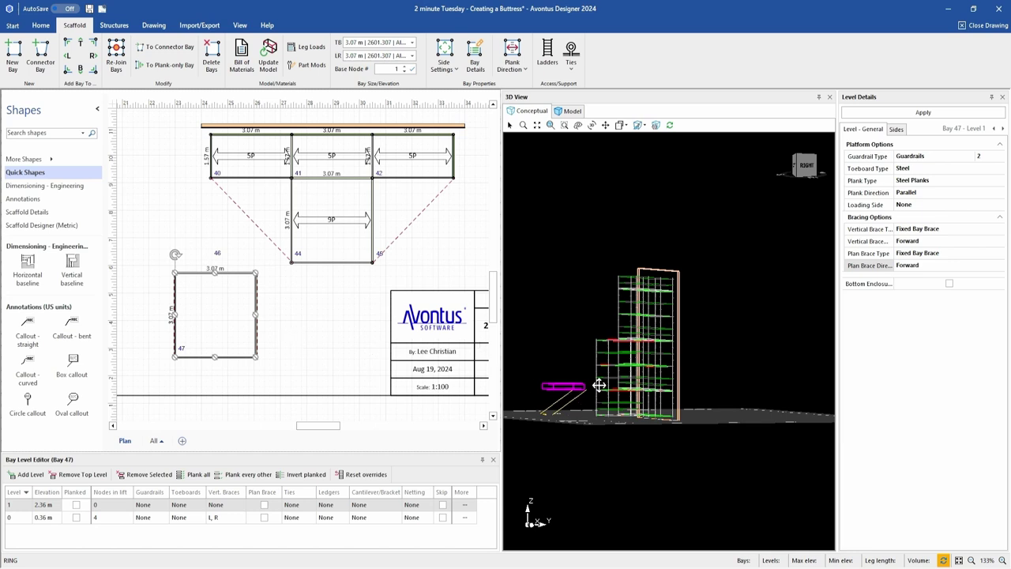
# Step: Attach bay 47 at bay 44's position and set its base node to 13 (levels 6.36–8.36 m)
pyautogui.click(368, 203)
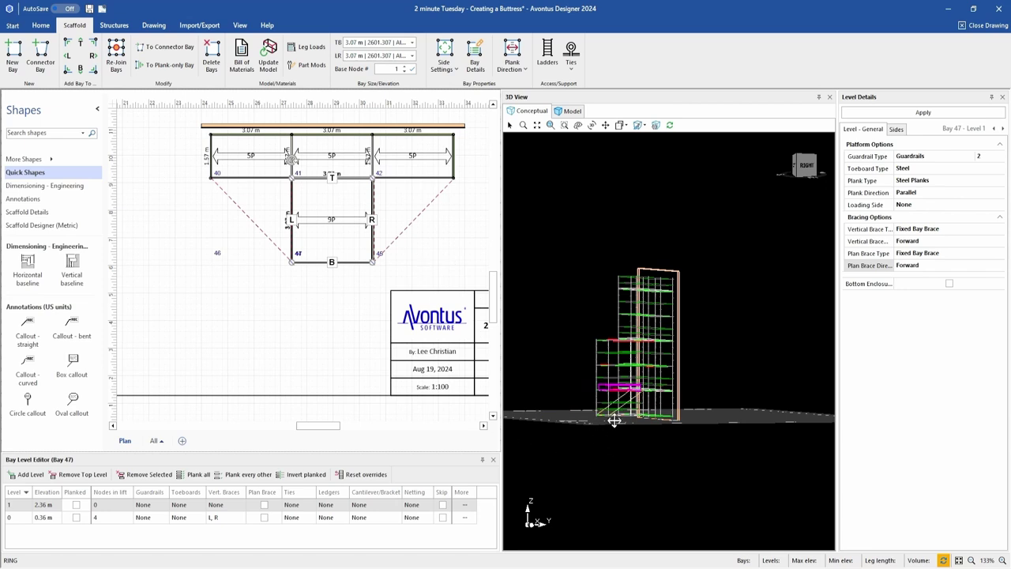
pyautogui.scroll(2, 624, 410)
pyautogui.scroll(1, 624, 410)
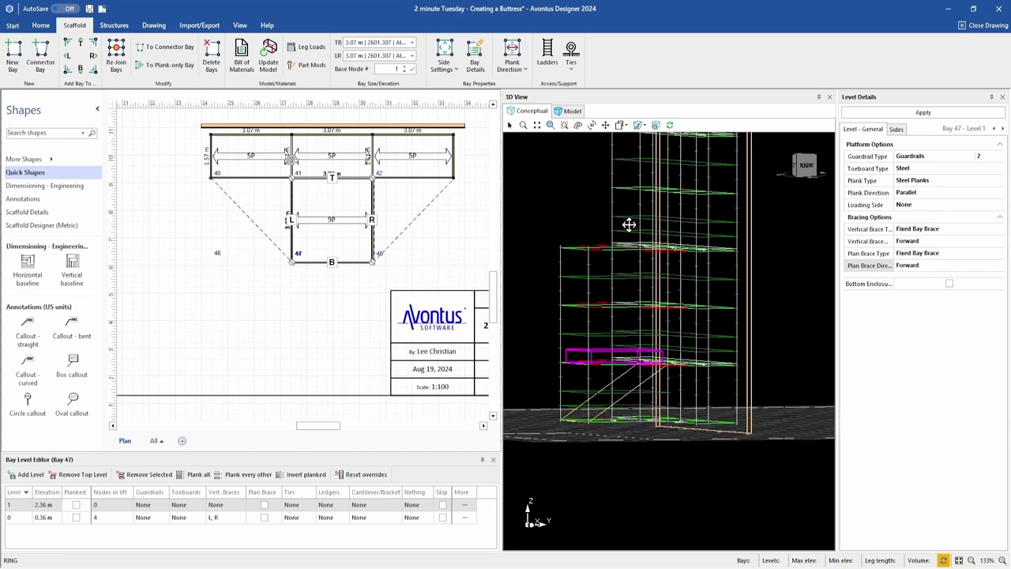
pyautogui.click(406, 69)
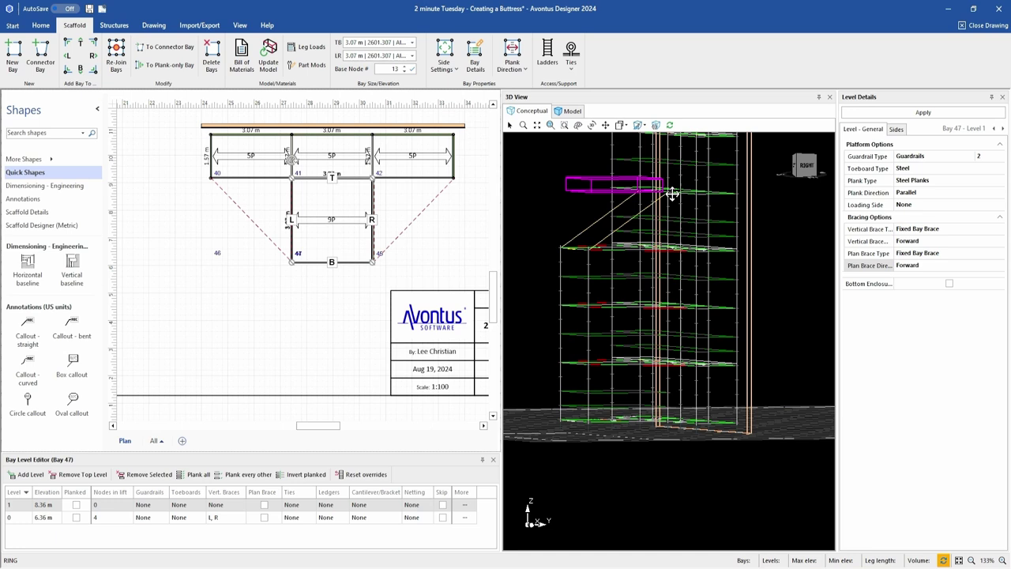
# Step: From the right view, set bay 47's Level 0 lift to 6 nodes, raising its top to 9.36 m
pyautogui.click(802, 163)
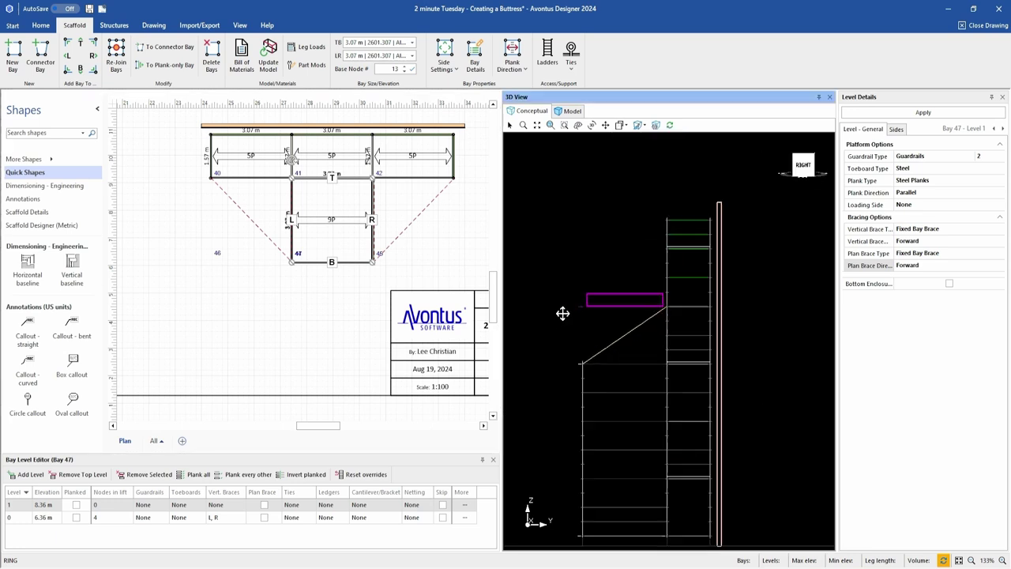
pyautogui.click(117, 518)
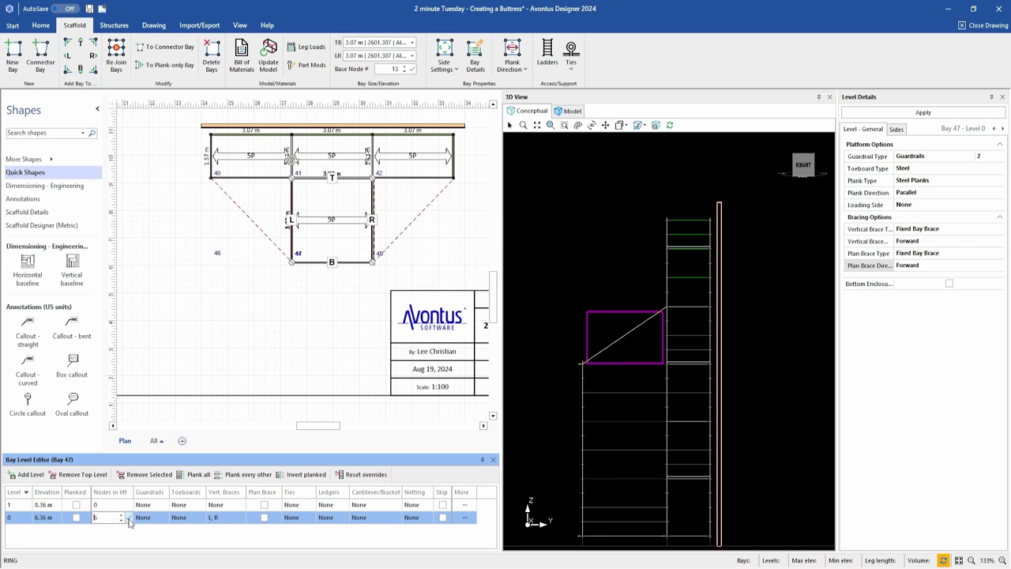
pyautogui.click(129, 518)
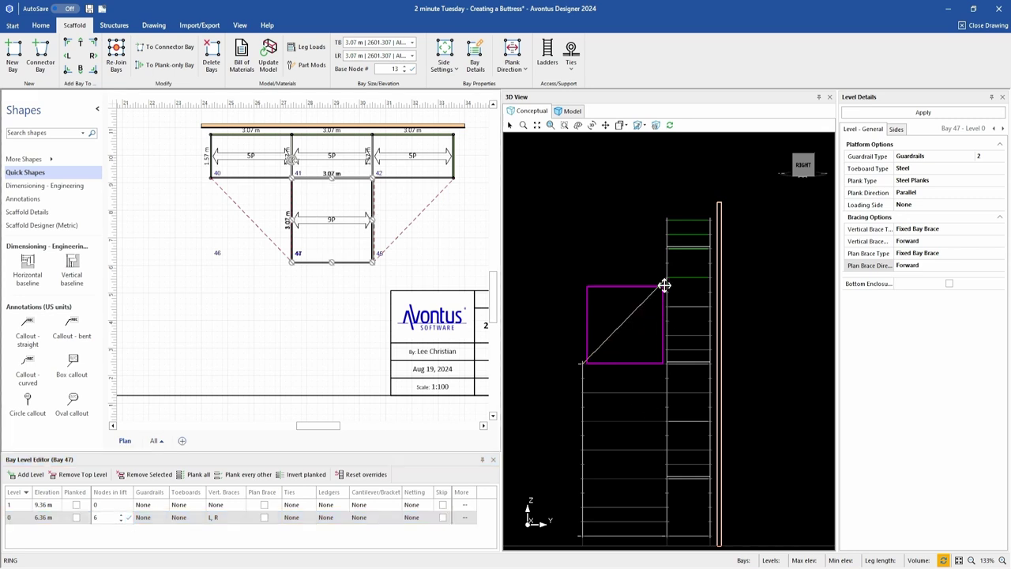
pyautogui.scroll(-3, 615, 332)
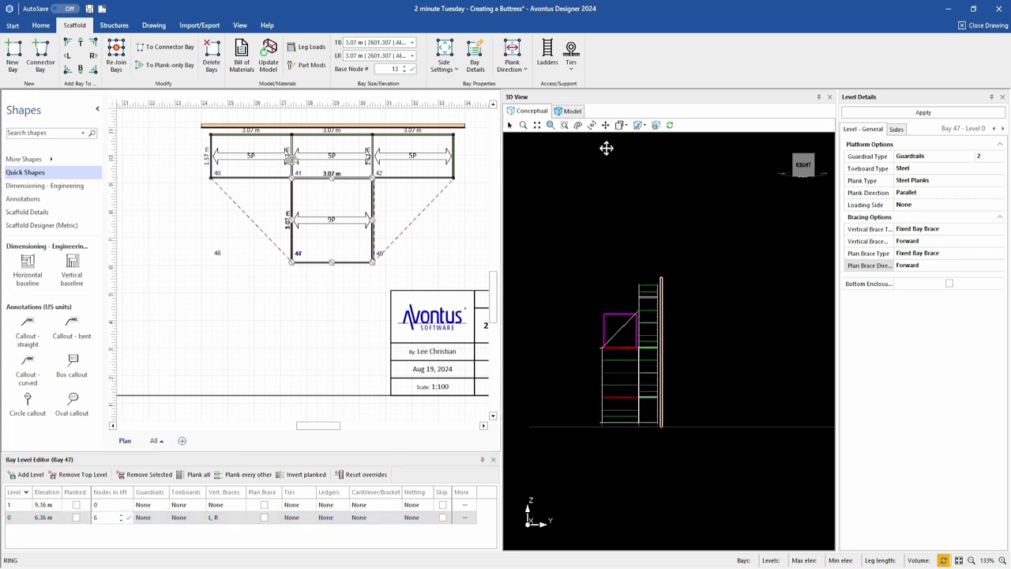
# Step: Display the built 3D Model and rotate it to a front-left isometric angle
pyautogui.click(570, 111)
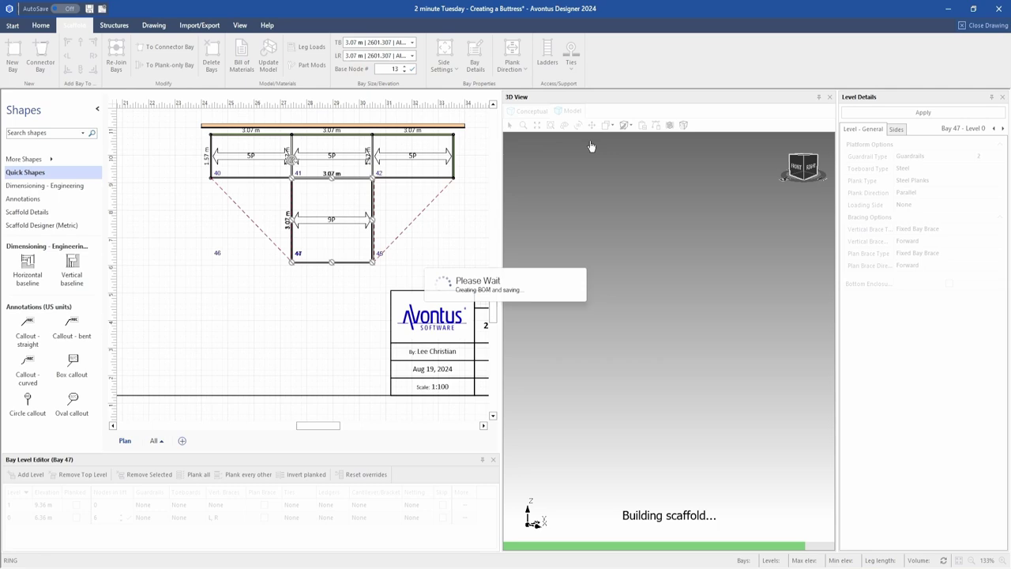
pyautogui.click(791, 183)
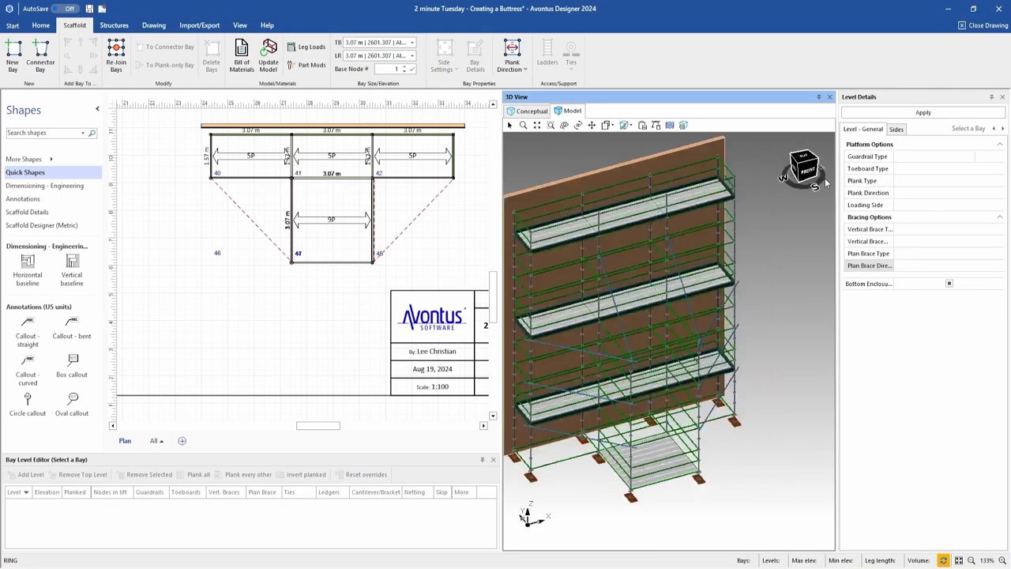
pyautogui.click(817, 169)
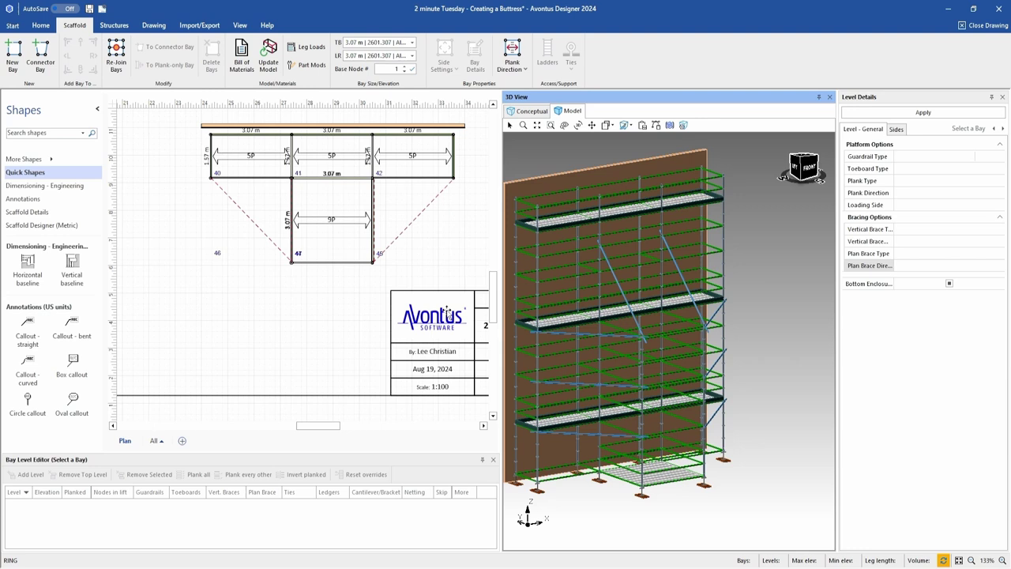
# Step: Enable vertical braces on the L, B and R sides of bay 44 in Side Settings
pyautogui.click(341, 233)
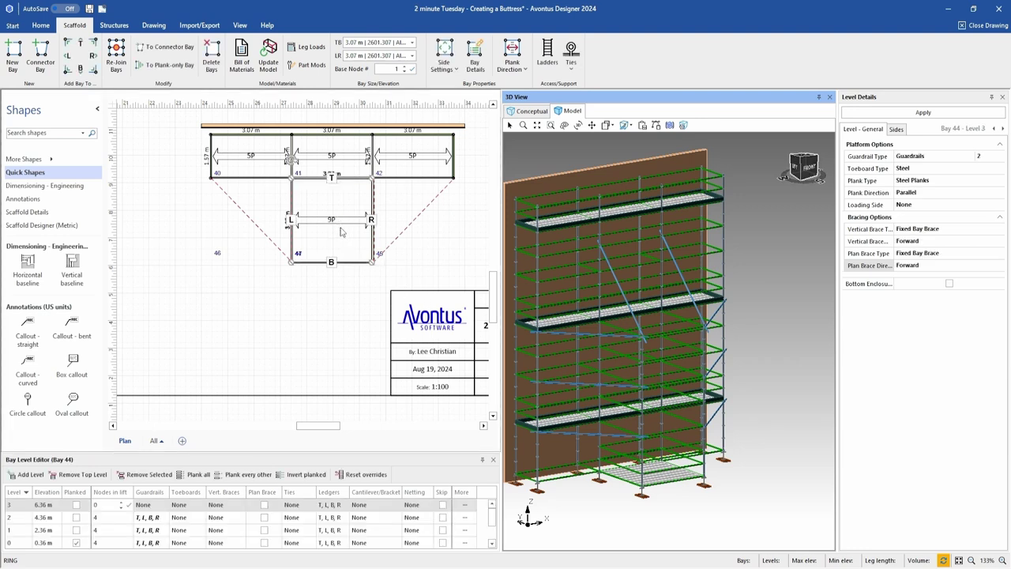
pyautogui.click(451, 60)
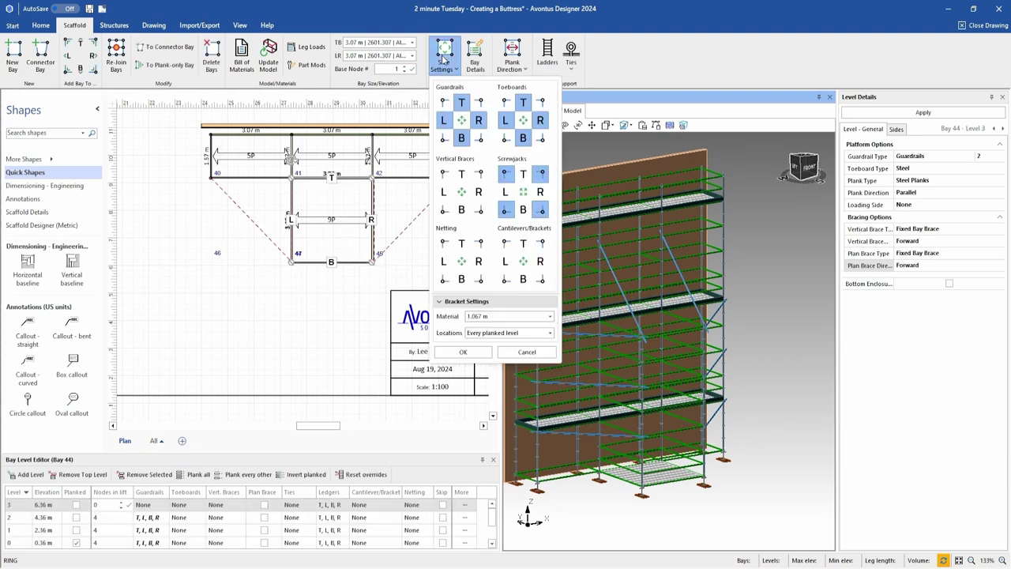
pyautogui.click(478, 192)
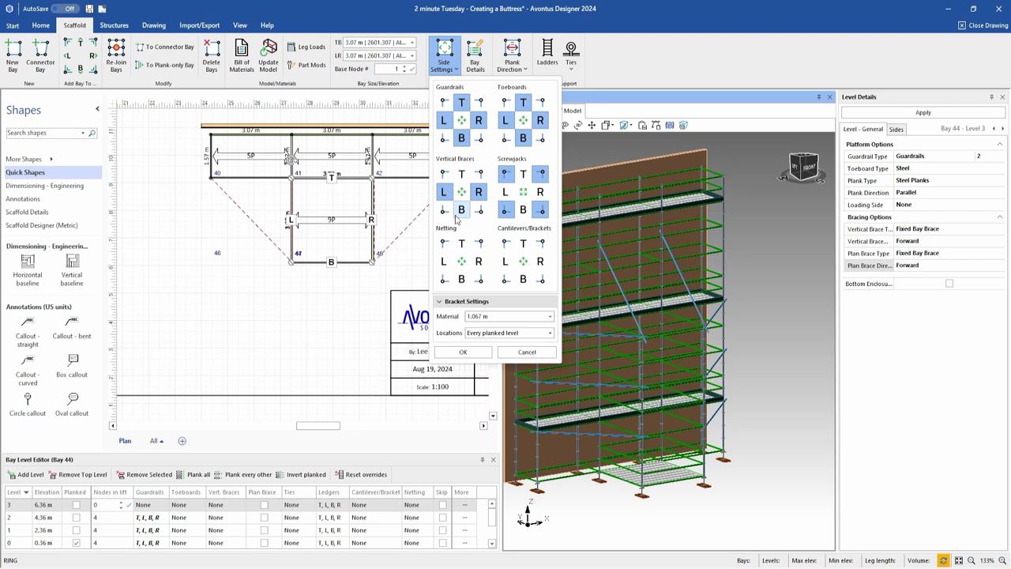
pyautogui.click(463, 352)
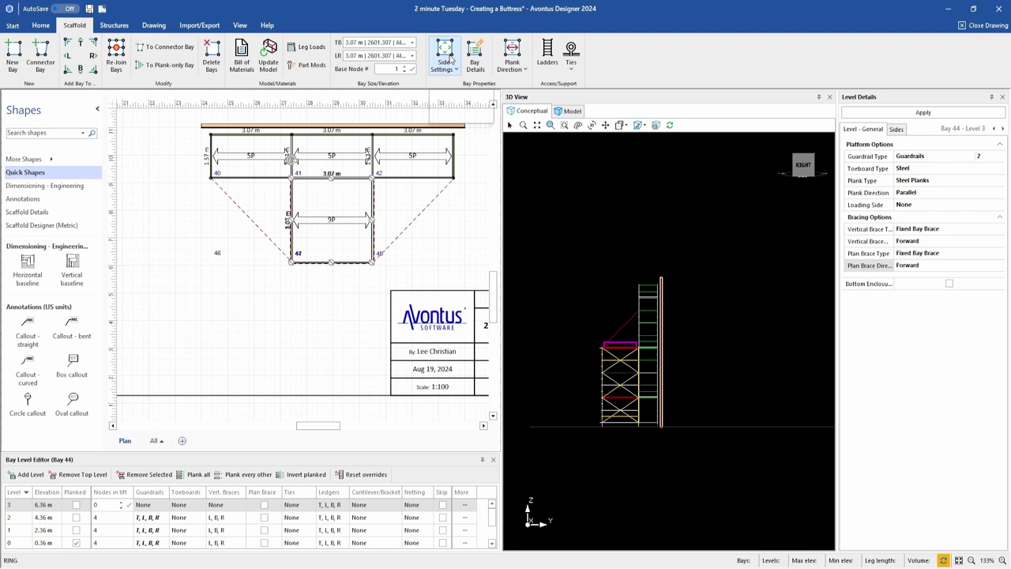
# Step: Set bay 44's L-side brace direction to Backward in Bay Details and apply
pyautogui.click(476, 62)
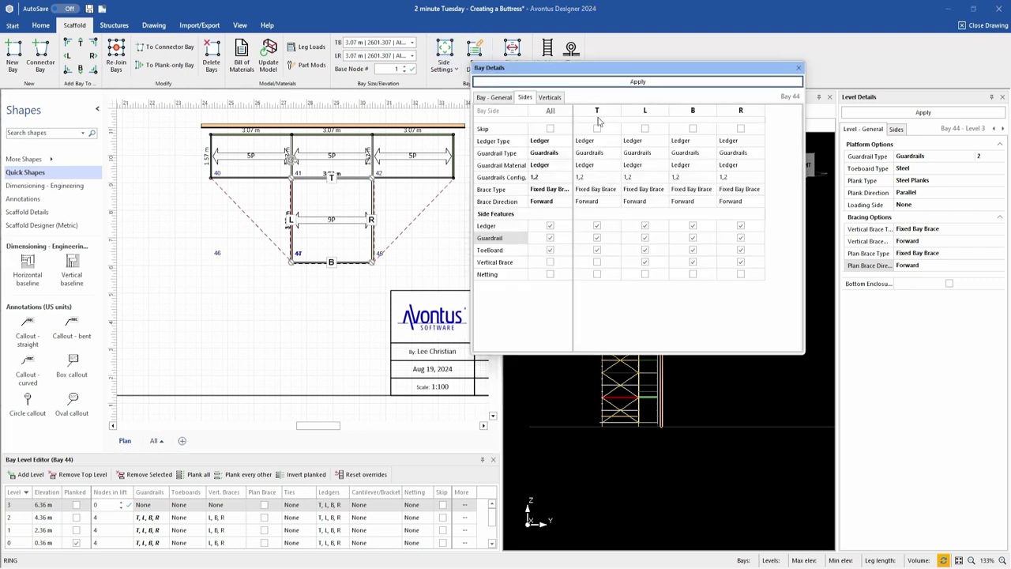
pyautogui.click(652, 202)
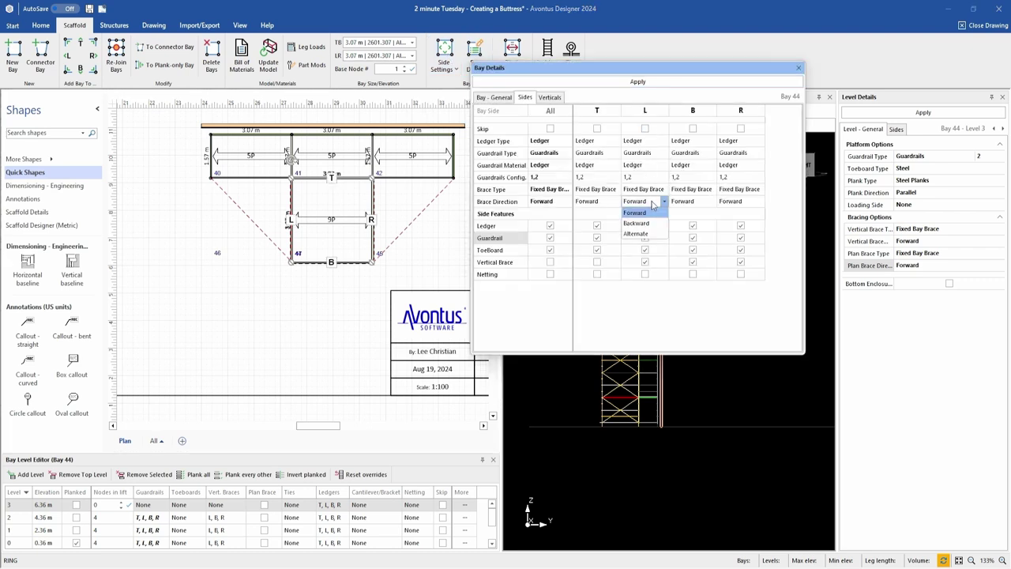
pyautogui.click(649, 224)
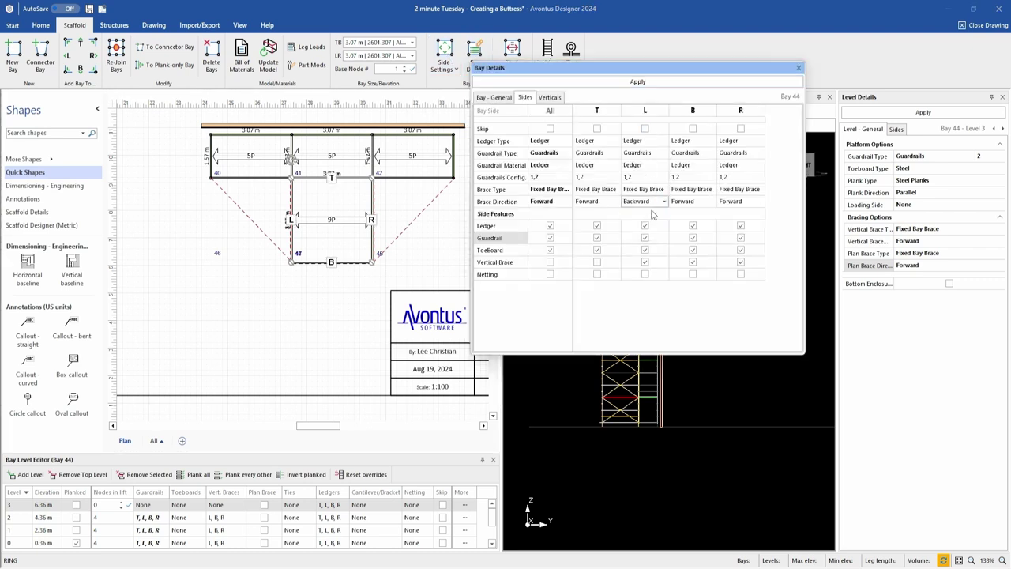
pyautogui.click(647, 82)
pyautogui.click(798, 68)
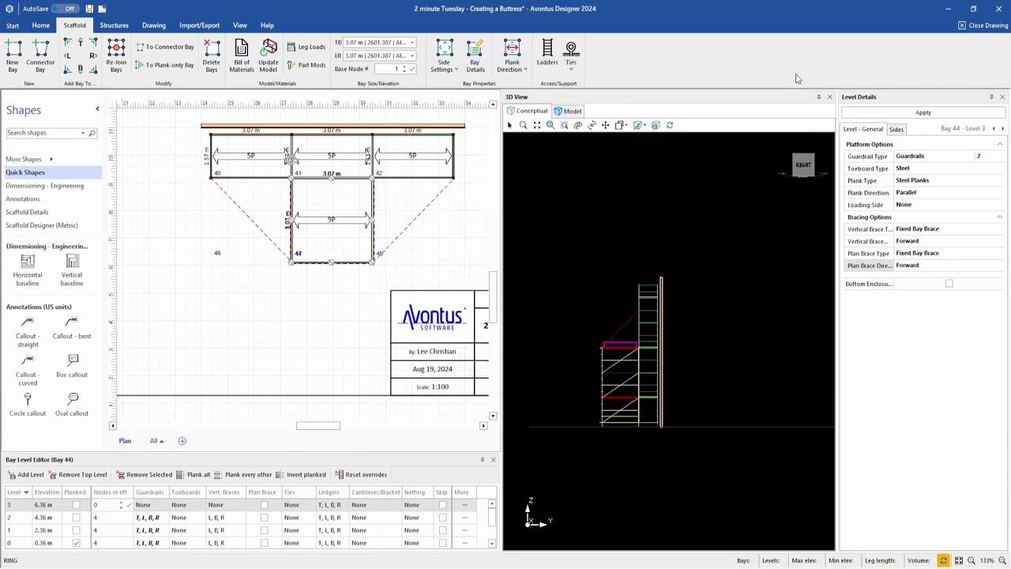
# Step: Show the rendered 3D model and orbit it to inspect the bracing against the wall
pyautogui.click(571, 111)
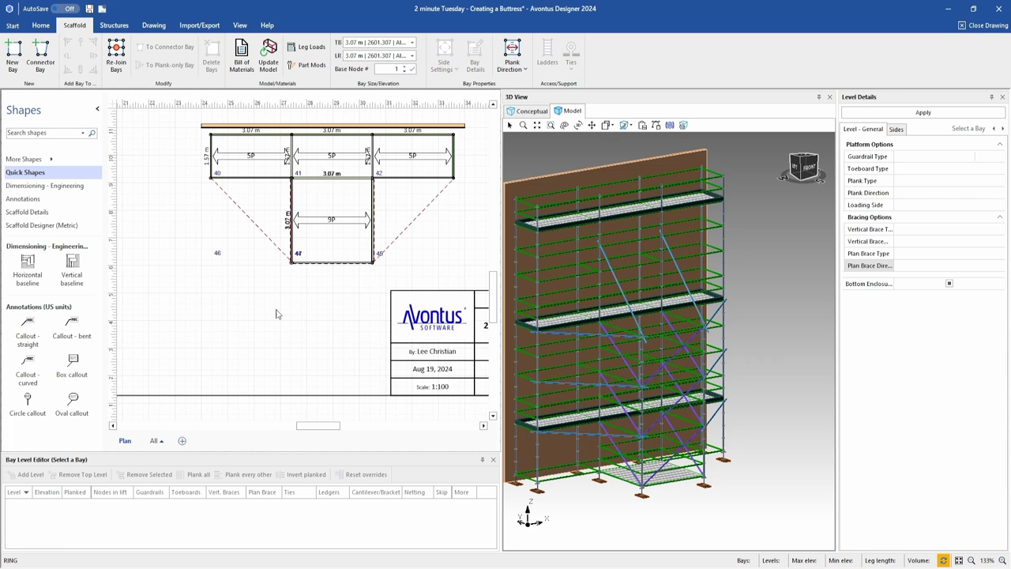
pyautogui.click(792, 180)
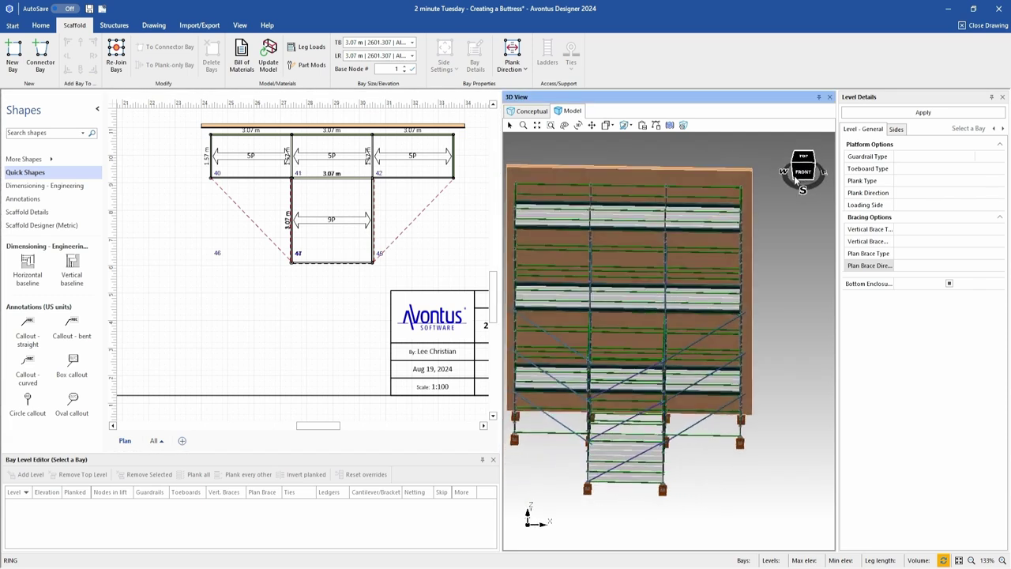
pyautogui.moveTo(793, 180); pyautogui.dragTo(781, 182)
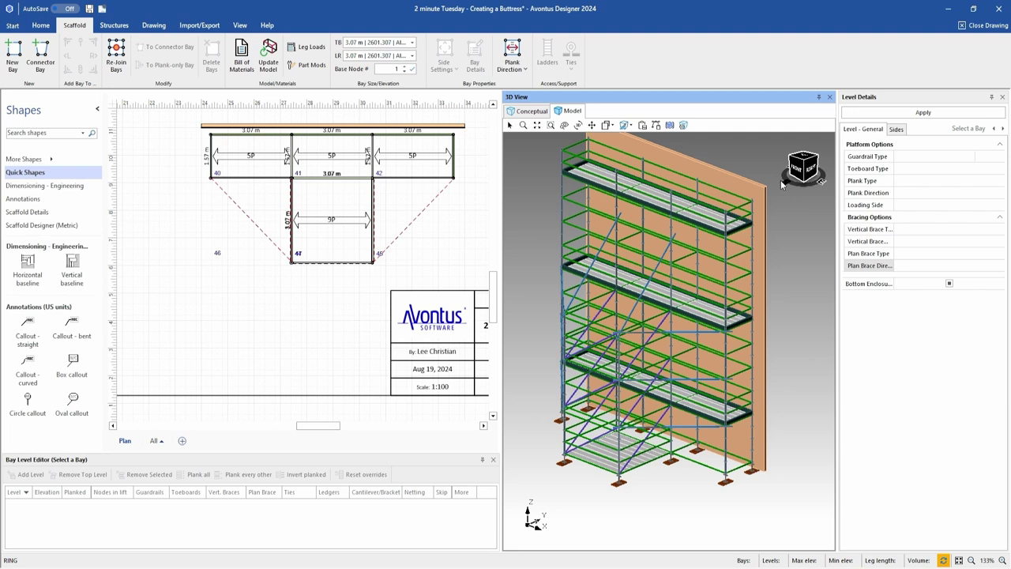